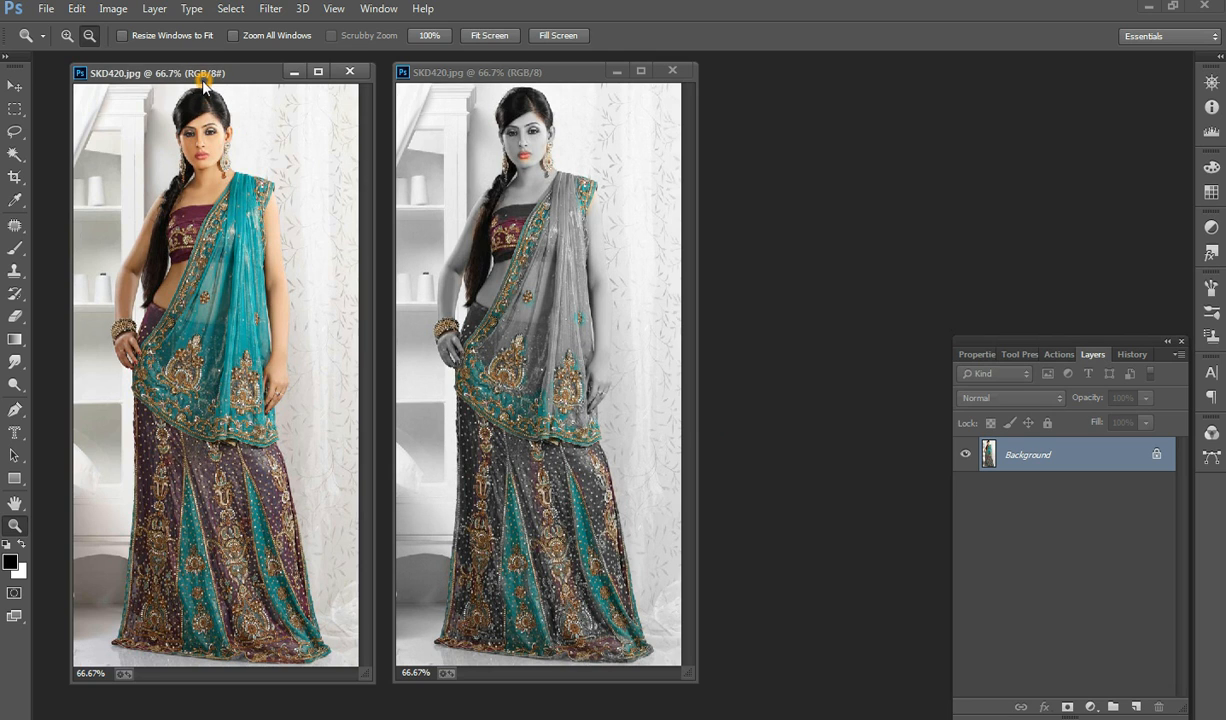
Minimize the partly coloured sample image and move the full-colour SKD420.jpg window toward the middle of the workspace.
drag(202, 79, 205, 90)
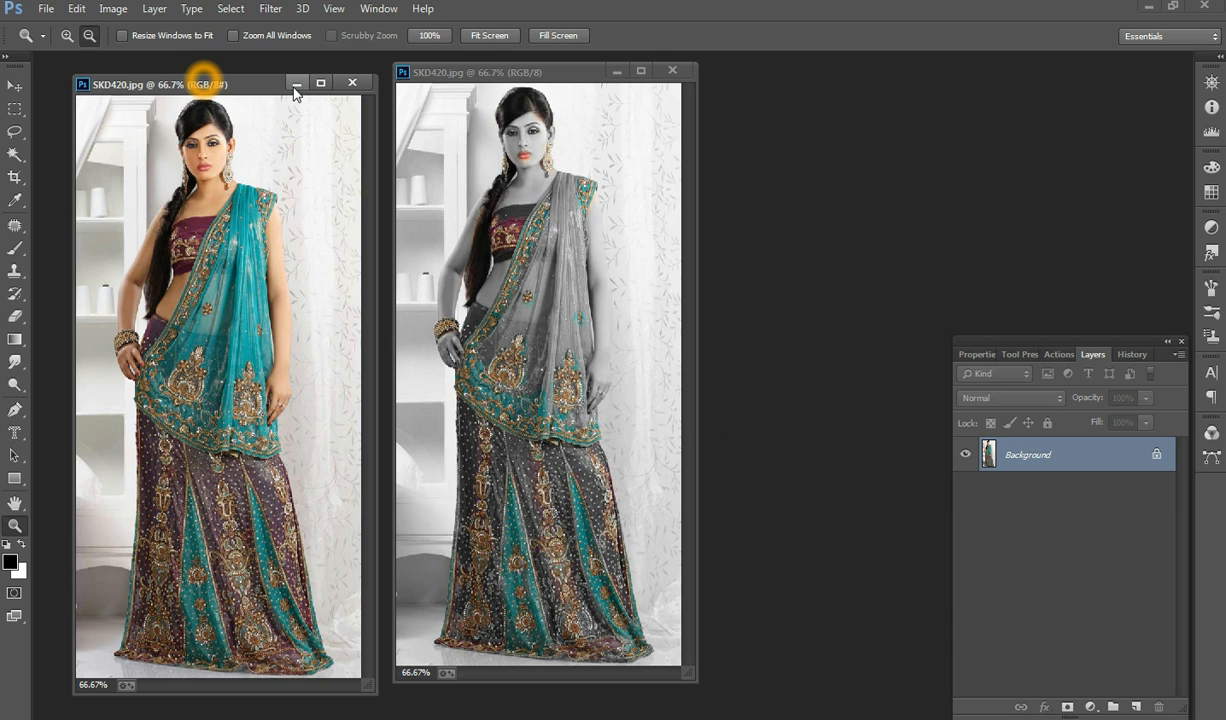
click(618, 78)
drag(234, 90, 405, 92)
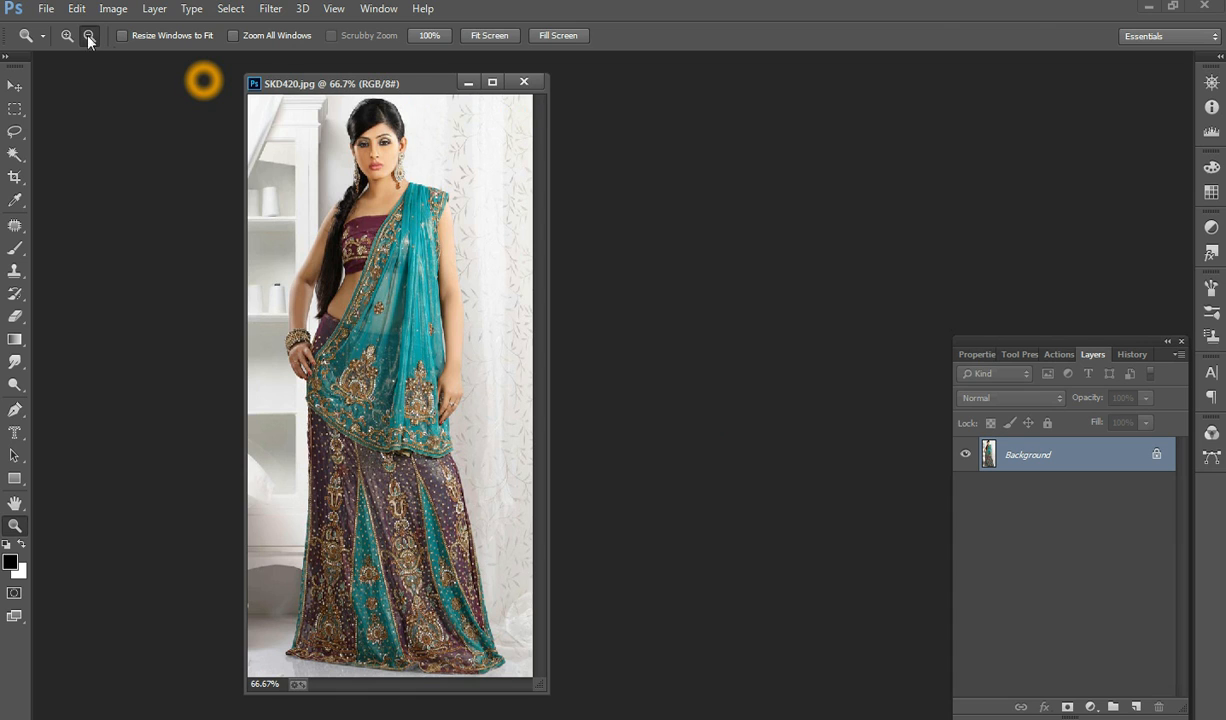
Convert the full-colour photo to Grayscale mode, discarding its colour information.
click(112, 13)
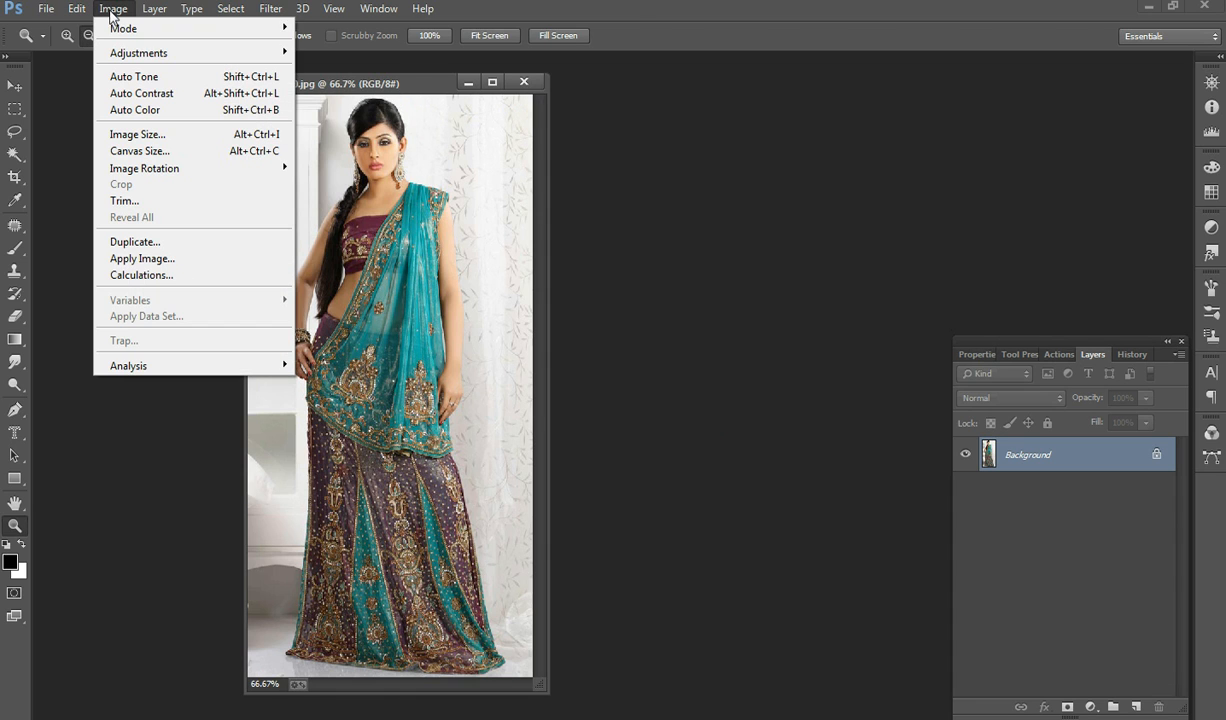
mouse_move(118, 32)
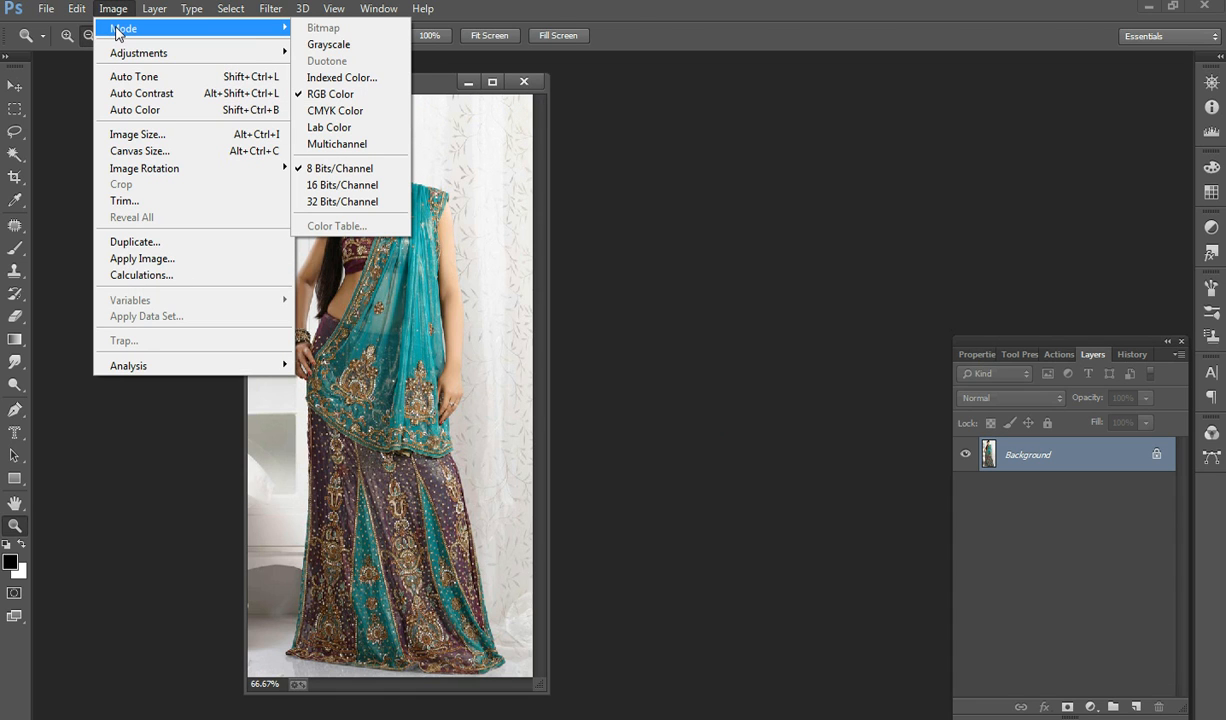
click(328, 46)
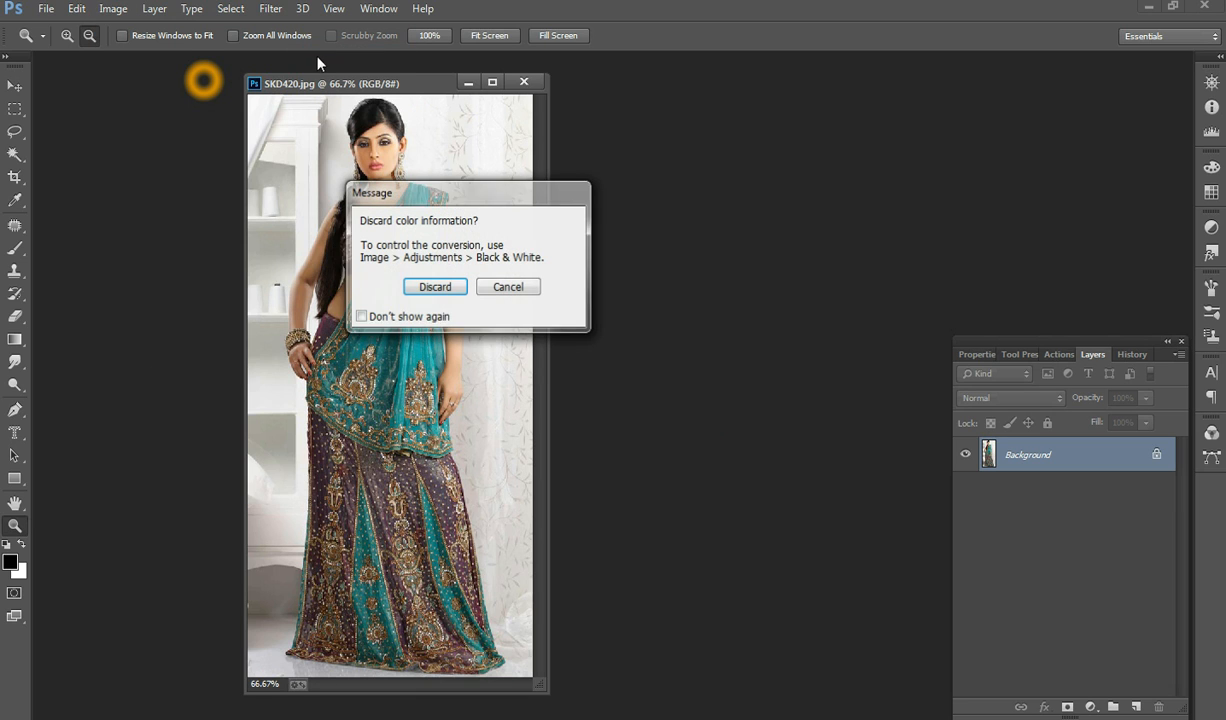
click(434, 289)
Switch the grayscale photo's mode back to RGB Color and shift its window slightly up.
click(113, 9)
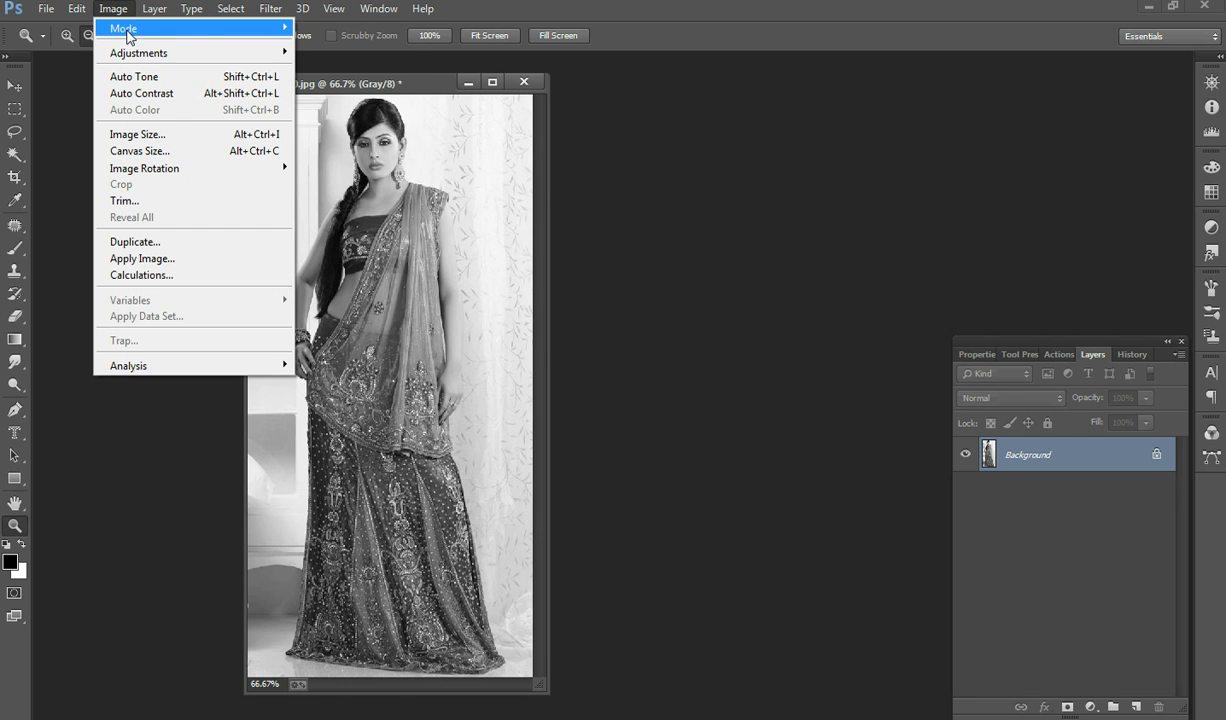
mouse_move(125, 30)
click(325, 95)
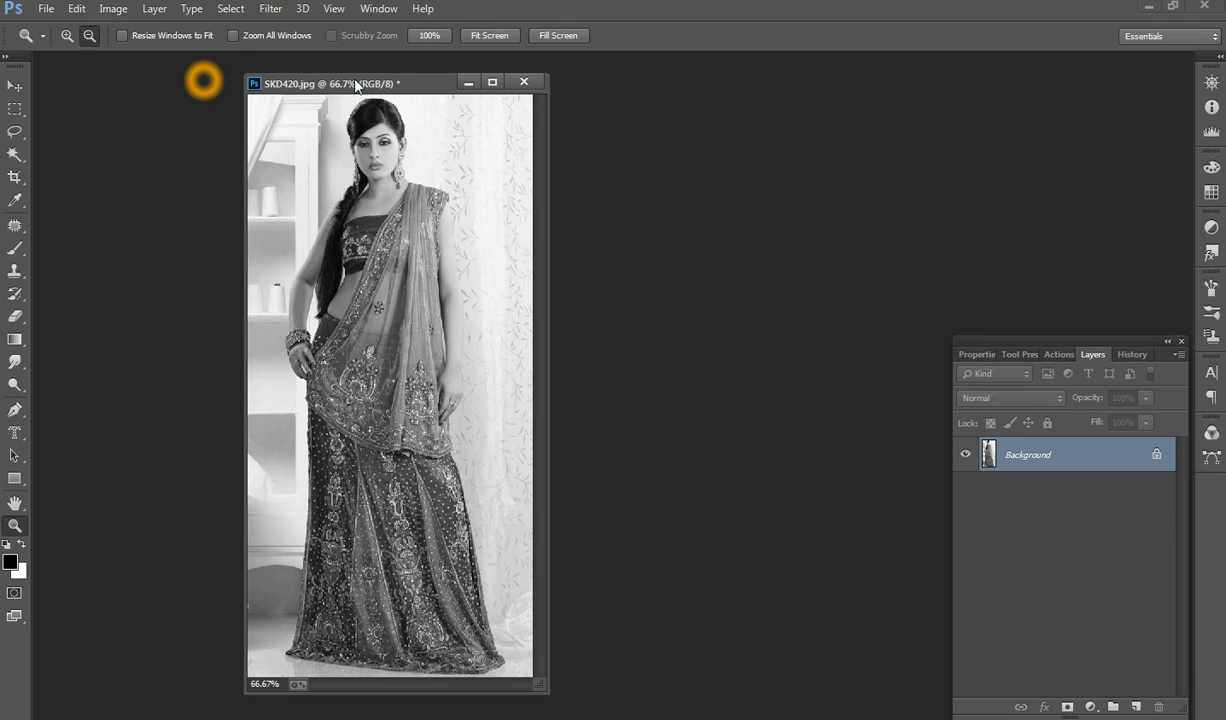
drag(356, 85, 350, 79)
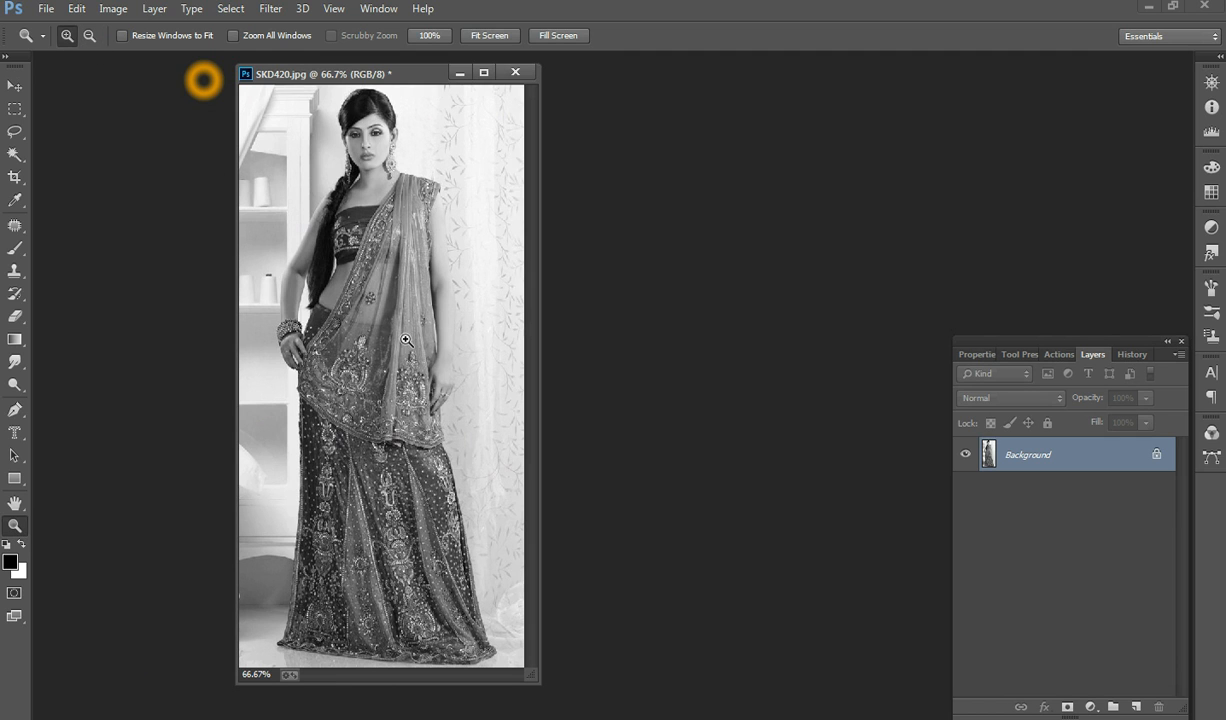
Using the History Brush at 200% zoom in a widened window, restore colour to the drape's embroidered hem and its two large motifs.
click(401, 444)
click(401, 444)
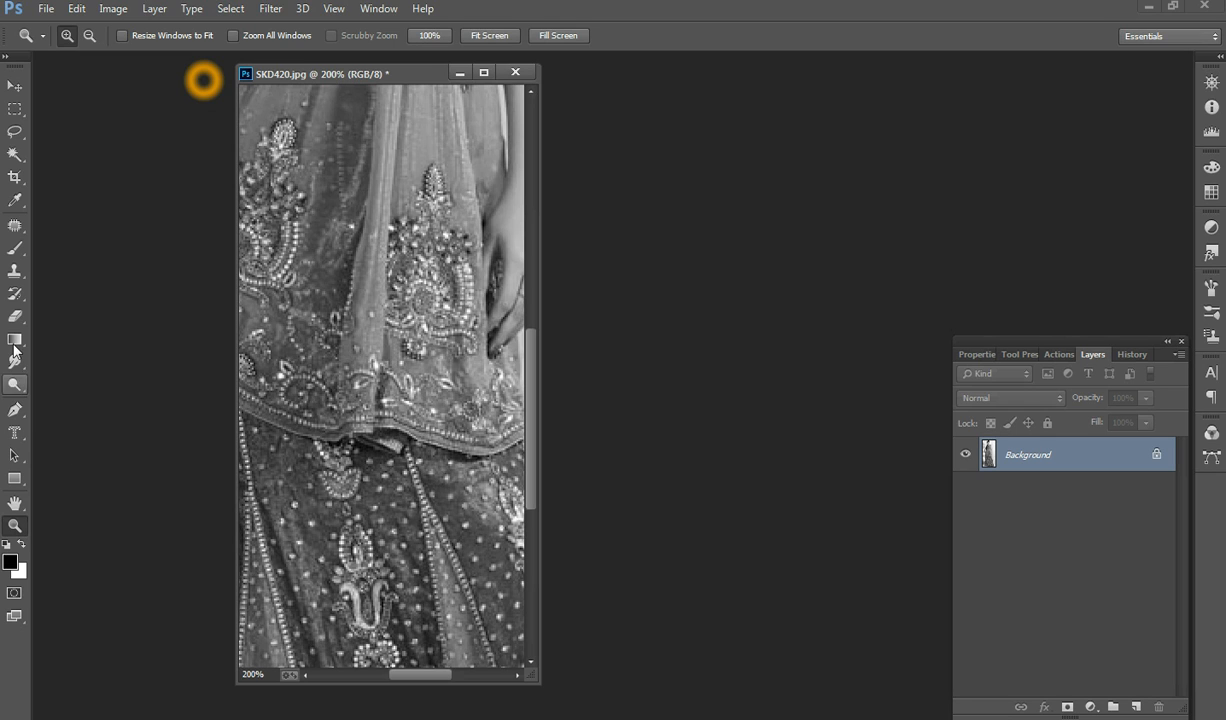
click(20, 298)
mouse_move(20, 302)
mouse_down()
mouse_move(90, 285)
mouse_move(98, 296)
mouse_up()
click(100, 297)
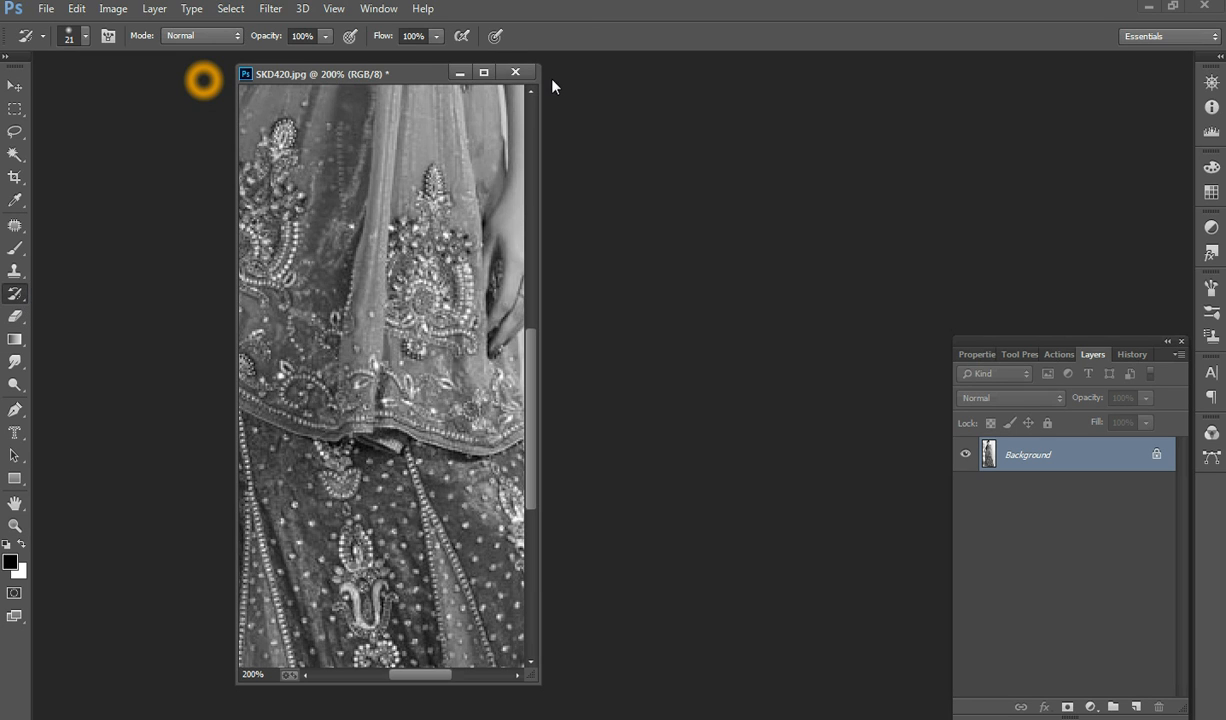
click(484, 73)
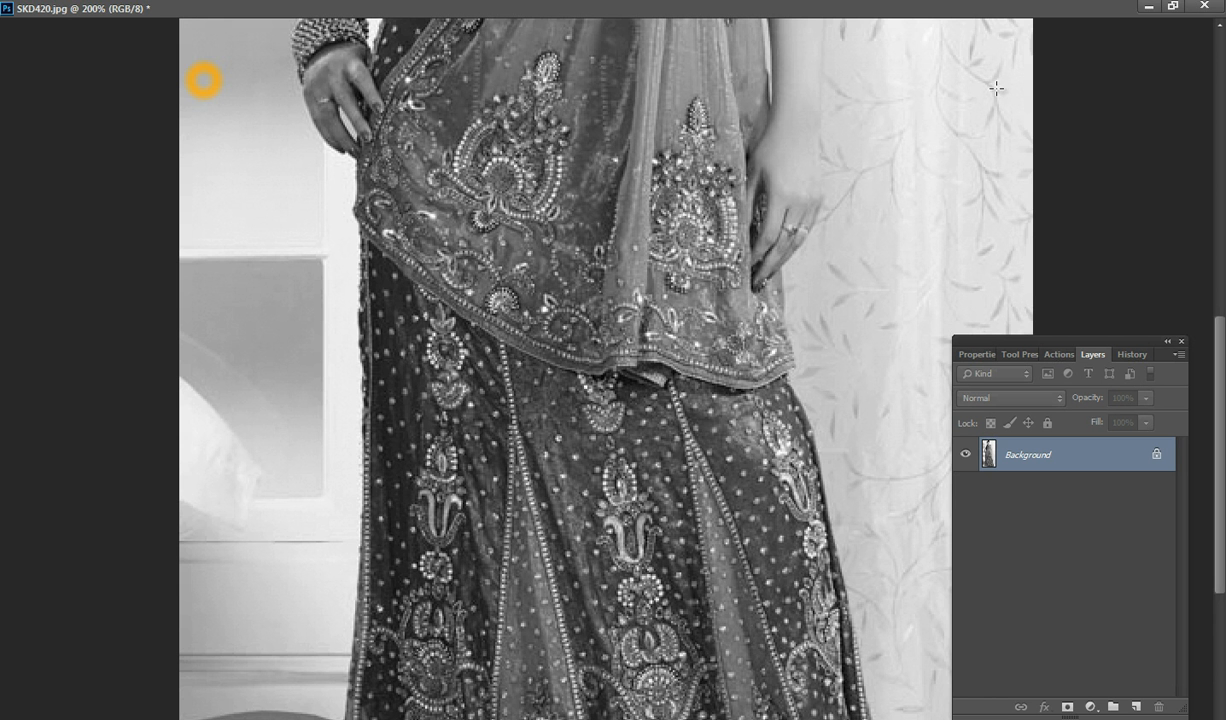
click(1172, 6)
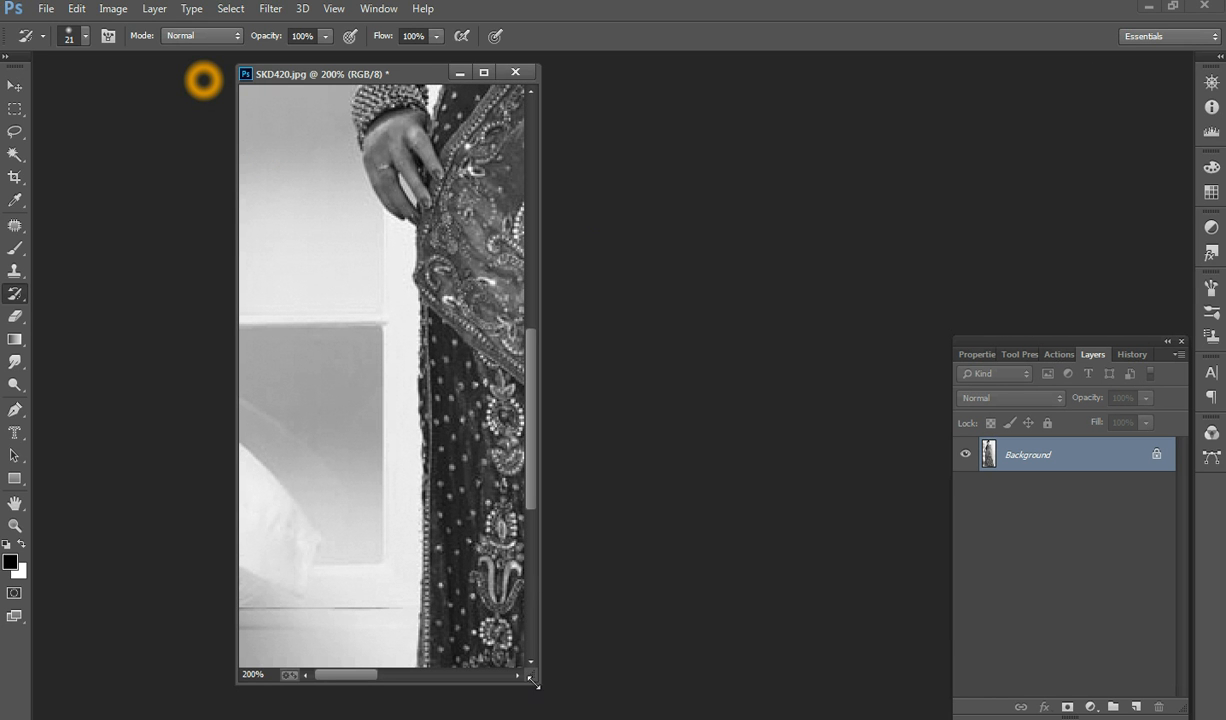
drag(541, 679, 890, 718)
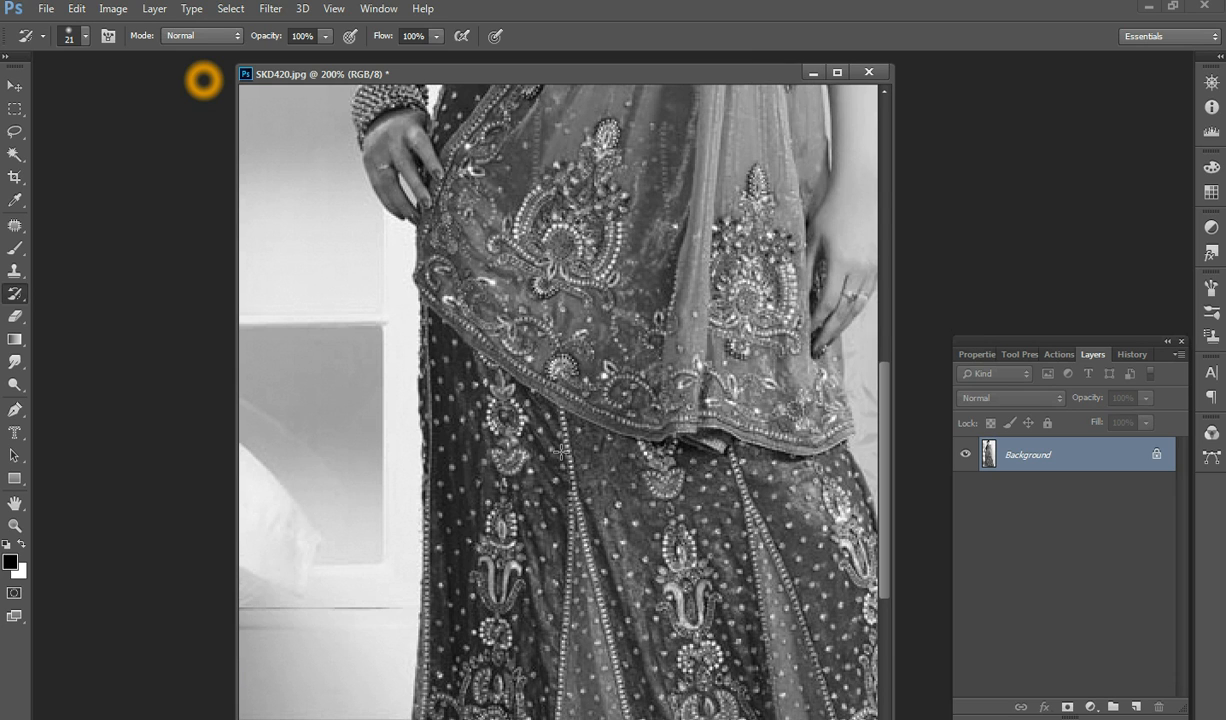
mouse_move(500, 285)
mouse_down()
mouse_move(462, 282)
mouse_move(460, 219)
mouse_move(442, 195)
mouse_move(430, 272)
mouse_up()
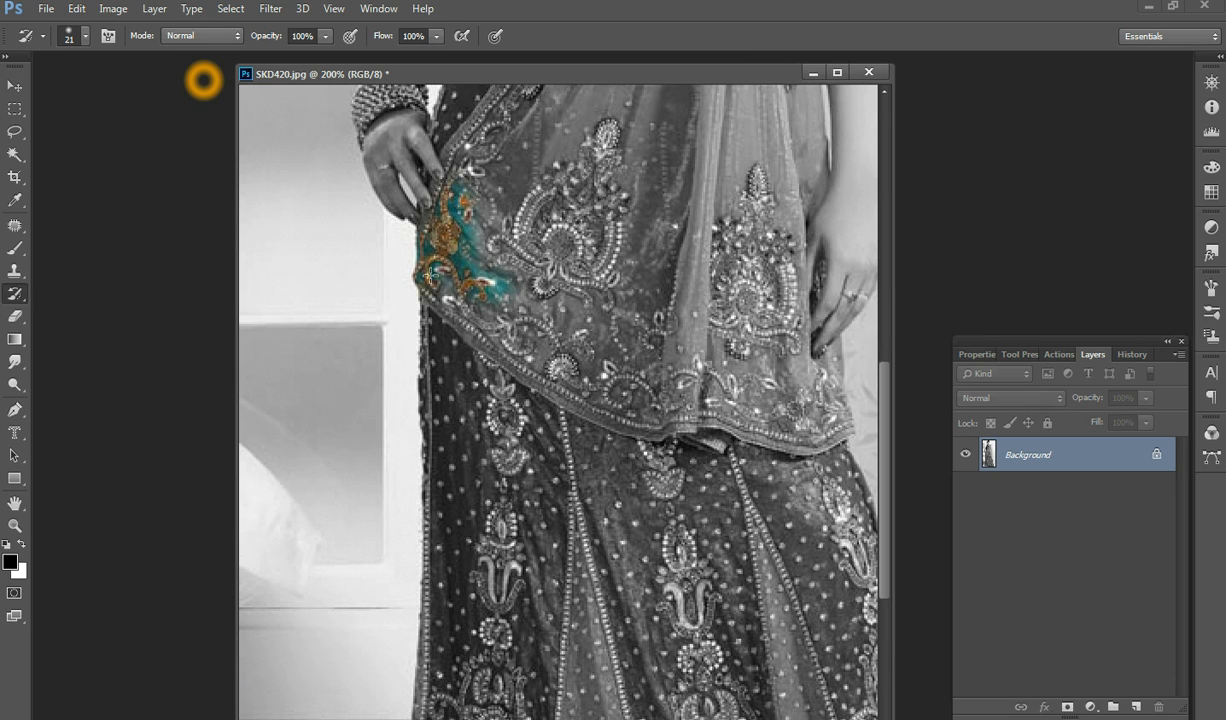
mouse_move(498, 352)
mouse_down()
mouse_move(550, 378)
mouse_move(504, 320)
mouse_move(542, 310)
mouse_move(499, 240)
mouse_move(614, 128)
mouse_move(584, 190)
mouse_move(542, 225)
mouse_move(542, 215)
mouse_move(584, 256)
mouse_move(614, 213)
mouse_move(582, 208)
mouse_move(553, 292)
mouse_move(555, 330)
mouse_move(537, 342)
mouse_move(471, 330)
mouse_move(630, 425)
mouse_move(661, 373)
mouse_move(640, 372)
mouse_move(640, 340)
mouse_move(592, 335)
mouse_move(580, 296)
mouse_move(655, 322)
mouse_move(684, 277)
mouse_up()
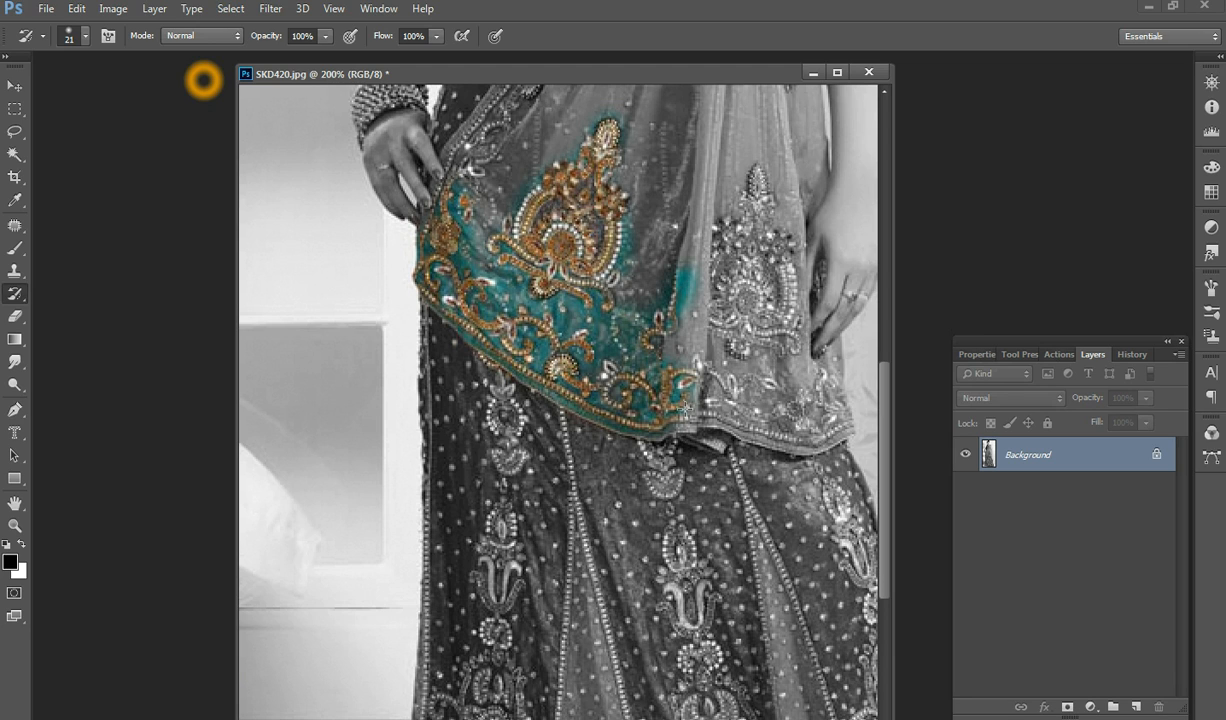
mouse_move(660, 421)
mouse_down()
mouse_move(753, 412)
mouse_move(725, 425)
mouse_move(794, 428)
mouse_move(750, 388)
mouse_move(775, 396)
mouse_move(770, 413)
mouse_move(845, 432)
mouse_up()
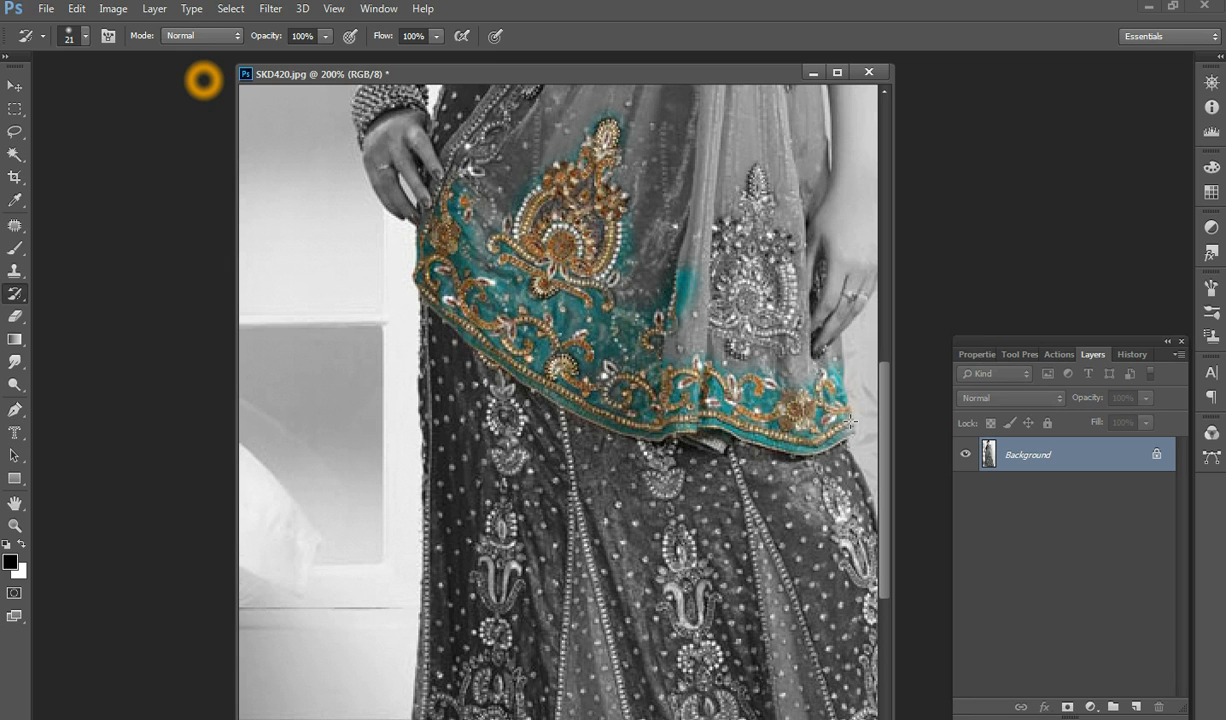
mouse_move(713, 302)
mouse_down()
mouse_move(694, 288)
mouse_move(688, 236)
mouse_up()
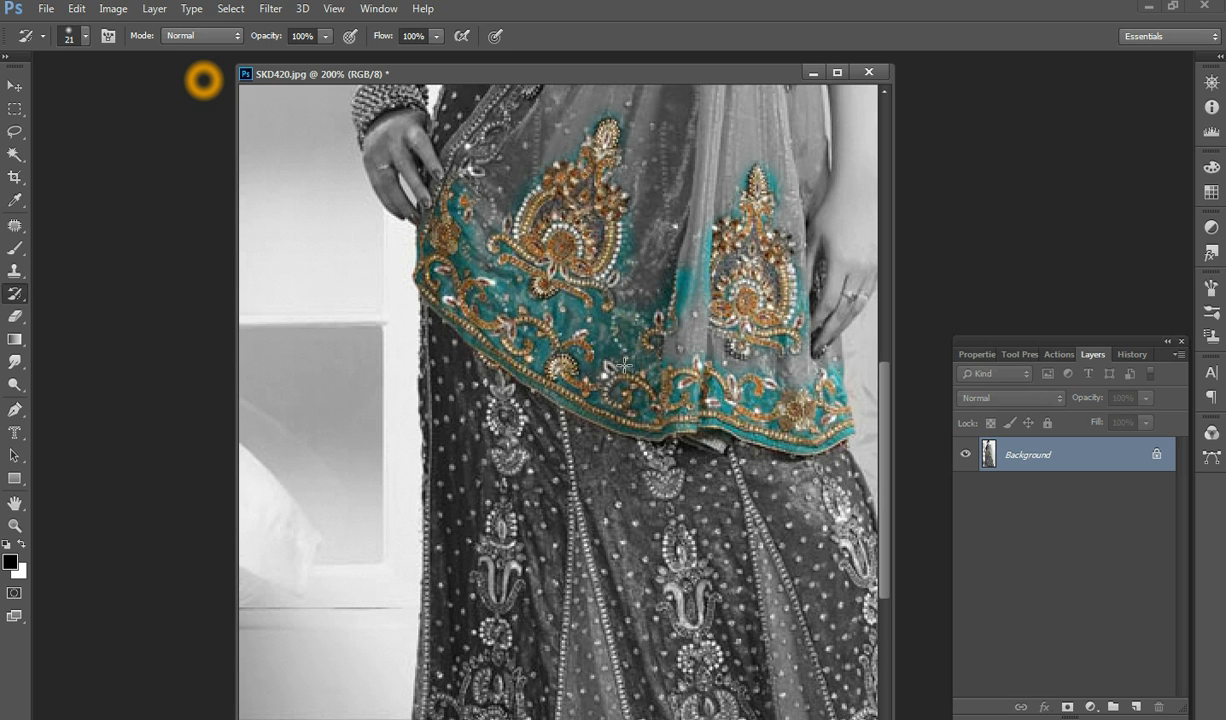
Restore the teal colour of the skirt's central triangular panel, including its beaded edges and flower motifs, with the History Brush.
scroll(566, 411, down, 3)
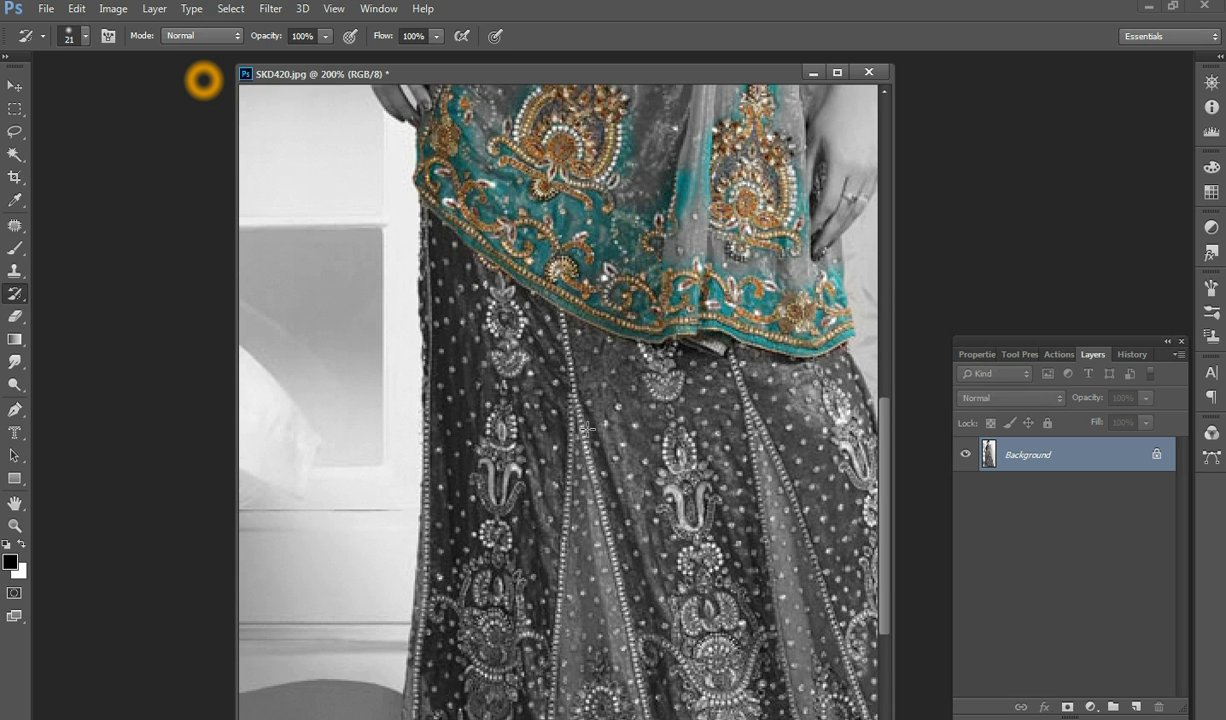
scroll(585, 428, down, 7)
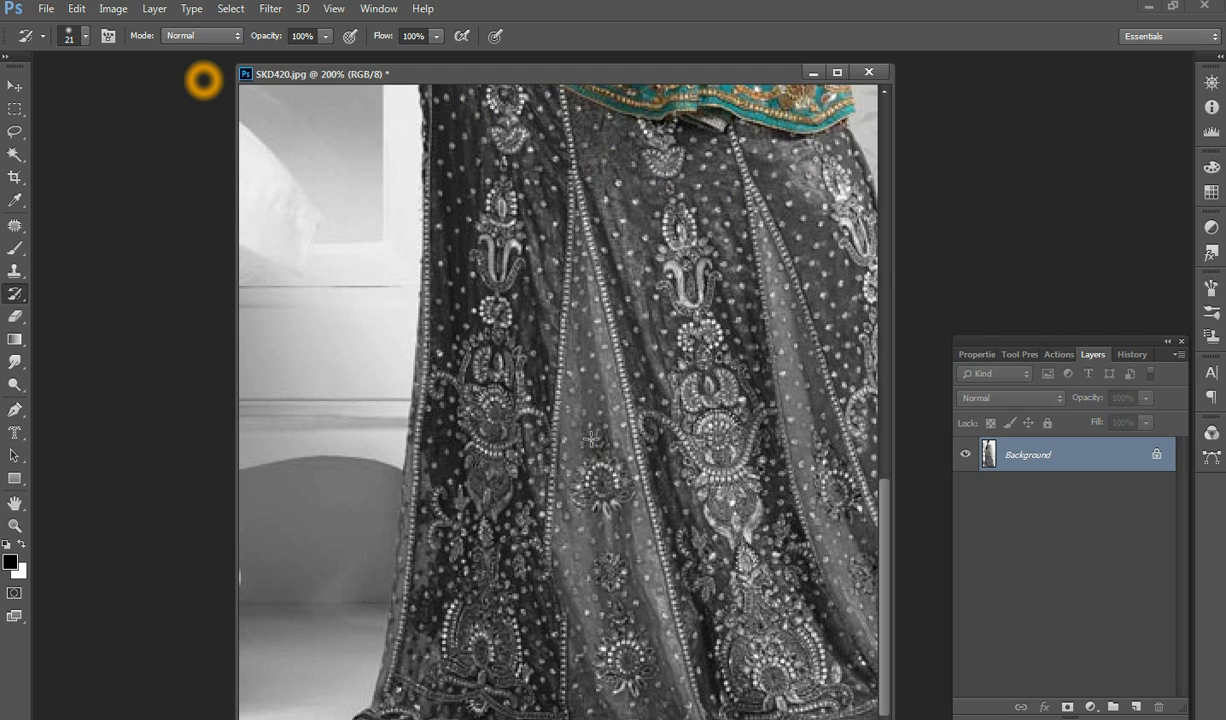
mouse_move(591, 438)
mouse_down()
mouse_move(579, 227)
mouse_move(600, 432)
mouse_move(604, 342)
mouse_move(618, 455)
mouse_move(571, 374)
mouse_move(563, 566)
mouse_move(578, 715)
mouse_move(593, 555)
mouse_move(576, 524)
mouse_move(582, 621)
mouse_move(624, 586)
mouse_move(663, 638)
mouse_move(659, 563)
mouse_move(666, 667)
mouse_move(620, 663)
mouse_up()
Restore colour along the skirt's left beaded edge and the embroidered hem beneath it.
scroll(677, 584, down, 2)
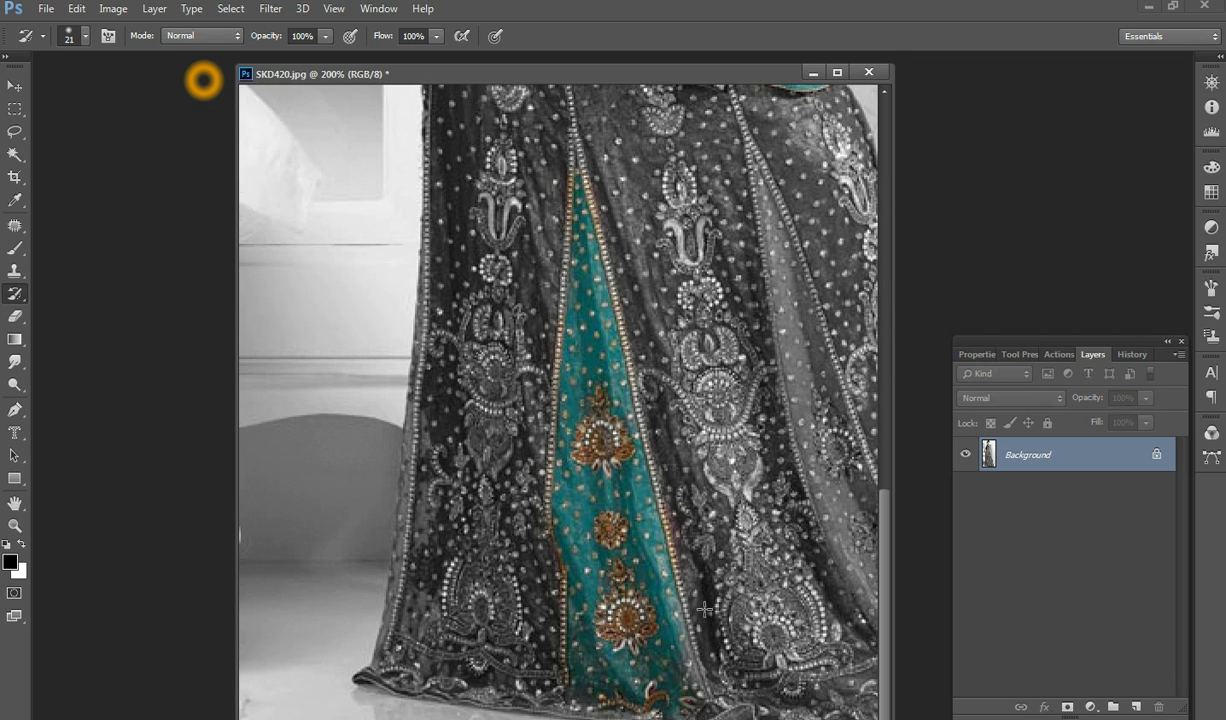
mouse_move(398, 678)
mouse_down()
mouse_move(385, 645)
mouse_move(380, 657)
mouse_move(404, 515)
mouse_up()
drag(414, 419, 413, 398)
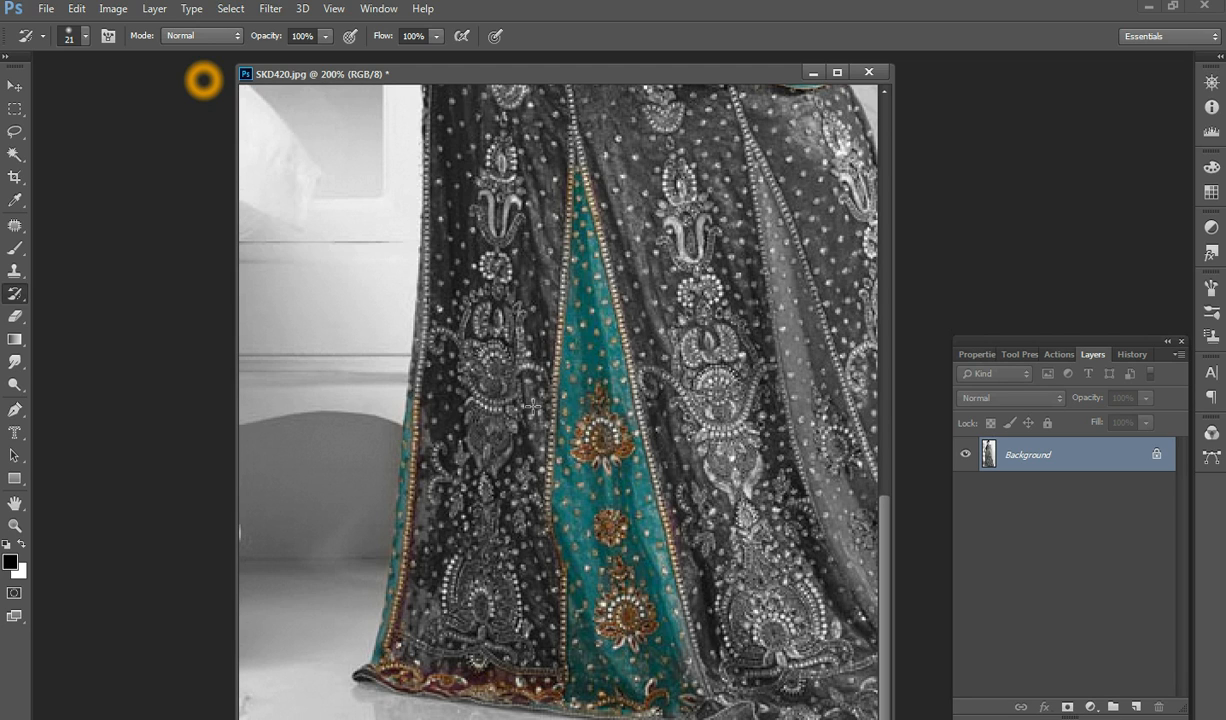
Restore colour to the two vertical embroidery columns on either side of the teal panel and the hem under the second one.
mouse_move(469, 394)
mouse_down()
mouse_move(482, 98)
mouse_move(505, 95)
mouse_up()
mouse_move(468, 318)
mouse_down()
mouse_move(509, 344)
mouse_move(489, 370)
mouse_move(519, 366)
mouse_move(484, 440)
mouse_move(541, 401)
mouse_move(518, 406)
mouse_move(480, 476)
mouse_move(453, 461)
mouse_move(486, 486)
mouse_move(493, 544)
mouse_move(469, 556)
mouse_move(441, 650)
mouse_move(507, 586)
mouse_move(513, 629)
mouse_move(474, 646)
mouse_move(507, 662)
mouse_move(647, 663)
mouse_move(676, 705)
mouse_move(869, 706)
mouse_move(864, 684)
mouse_move(765, 646)
mouse_move(722, 619)
mouse_up()
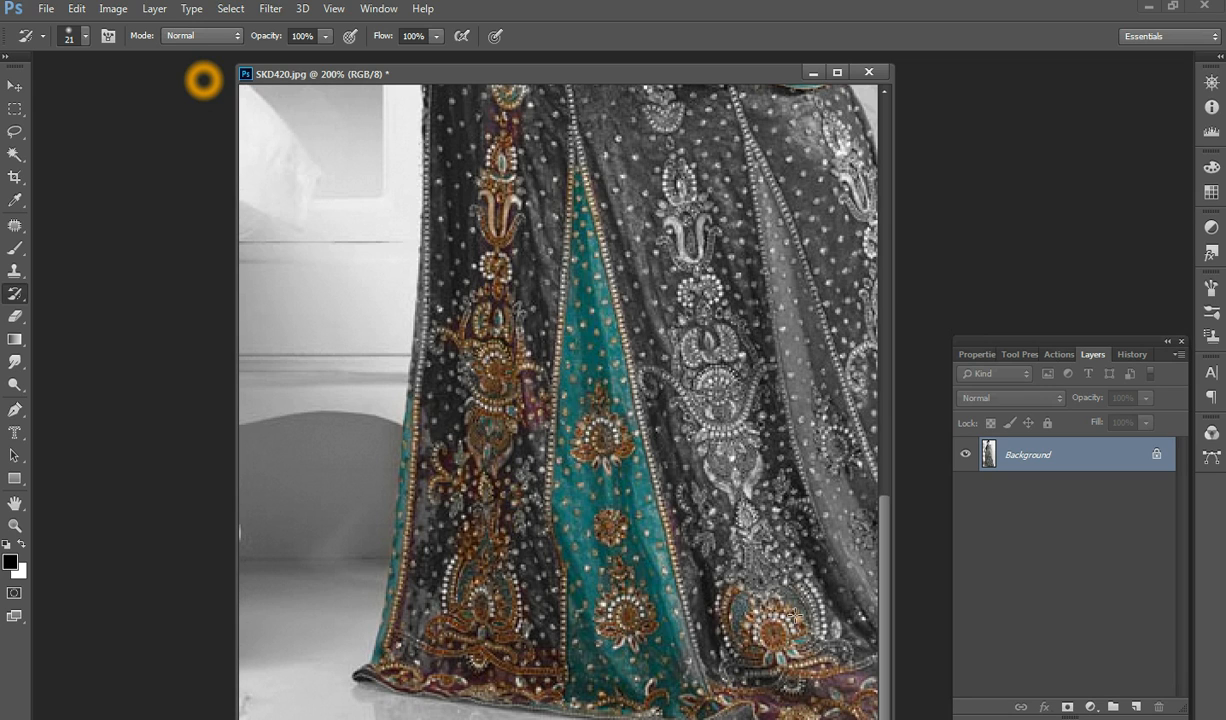
mouse_move(737, 468)
mouse_down()
mouse_move(652, 362)
mouse_move(693, 364)
mouse_move(636, 144)
mouse_move(683, 337)
mouse_up()
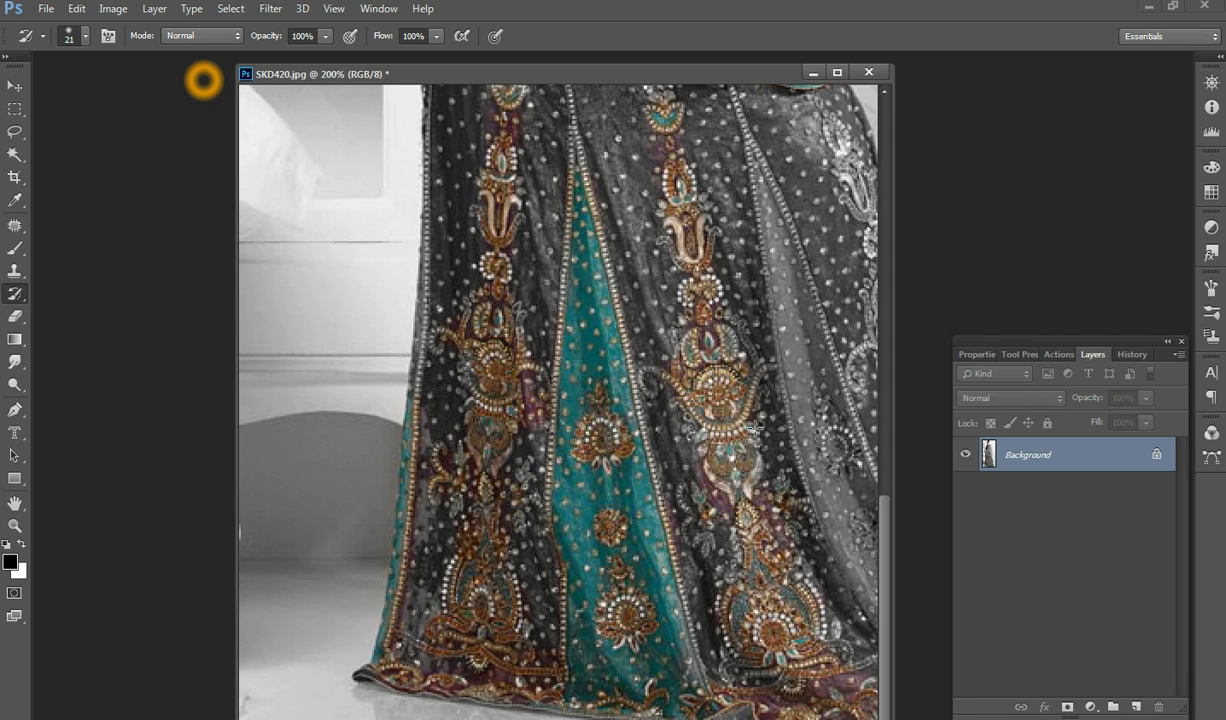
Restore colour to the skirt's second teal panel, its right edge and the embroidery column beside it.
click(14, 503)
drag(648, 333, 547, 237)
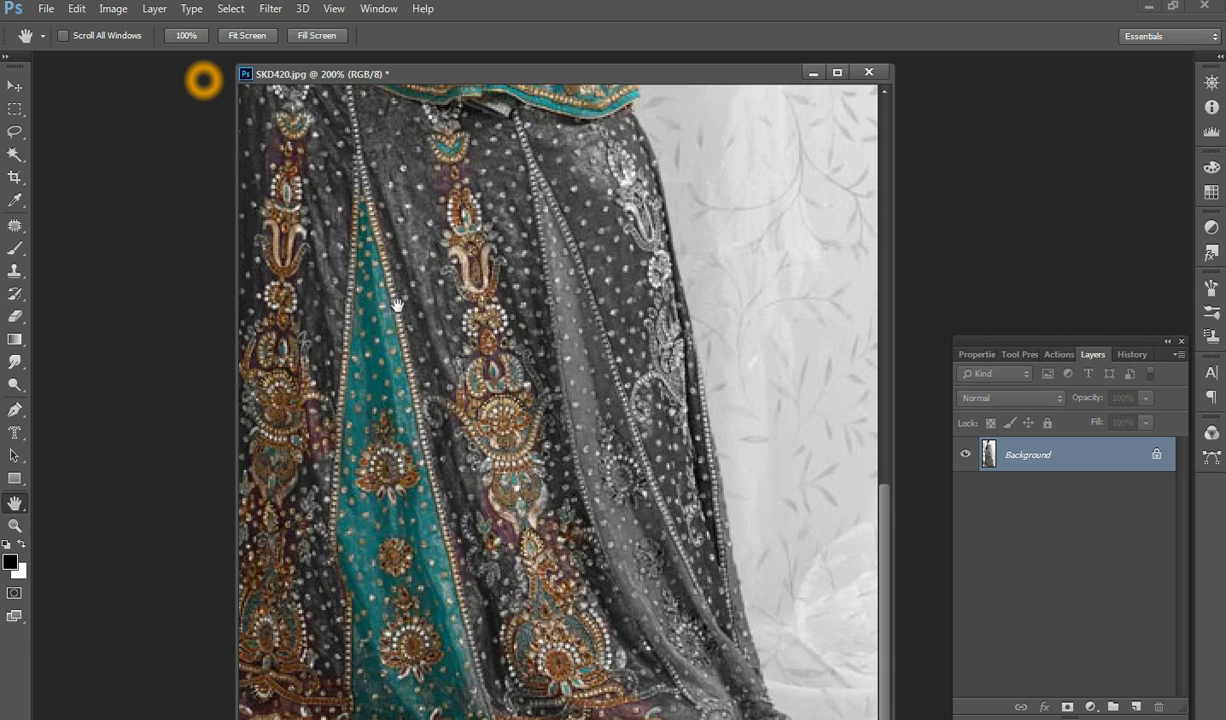
drag(14, 297, 58, 288)
mouse_move(595, 557)
mouse_down()
mouse_move(603, 546)
mouse_move(557, 348)
mouse_move(563, 272)
mouse_move(527, 216)
mouse_move(612, 503)
mouse_move(654, 593)
mouse_move(640, 625)
mouse_move(741, 712)
mouse_move(749, 622)
mouse_move(724, 540)
mouse_up()
drag(715, 495, 705, 473)
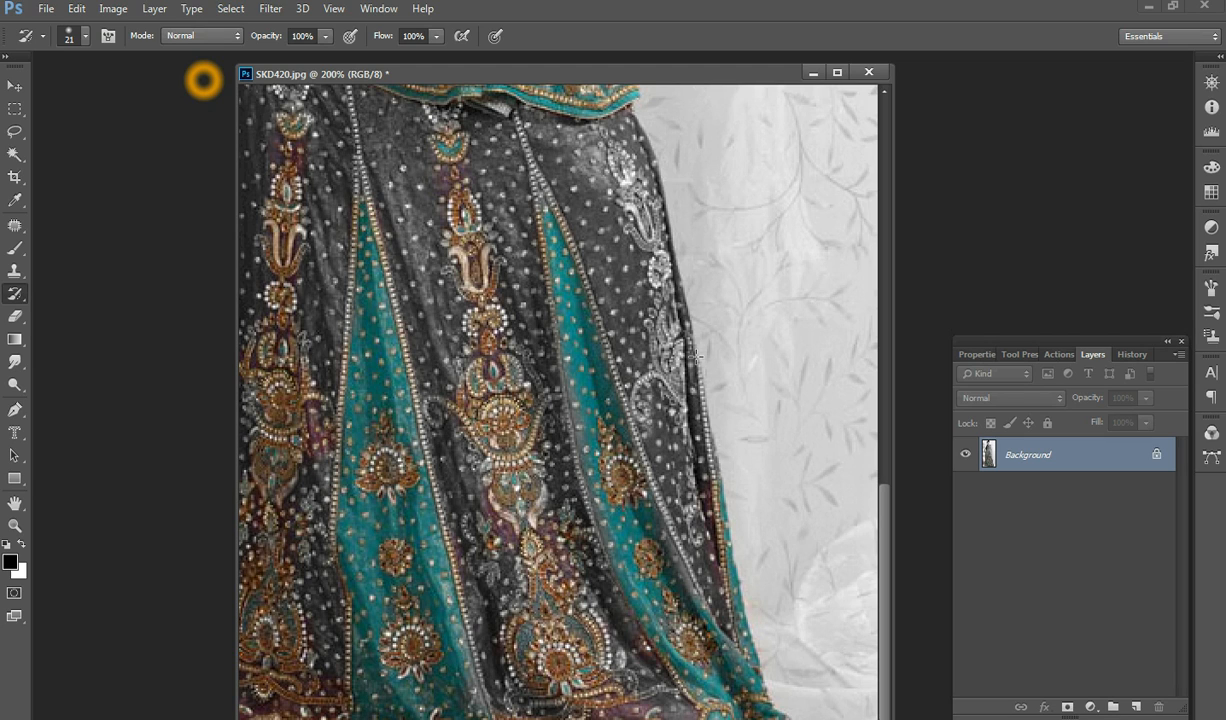
mouse_move(662, 290)
mouse_down()
mouse_move(671, 364)
mouse_move(649, 401)
mouse_up()
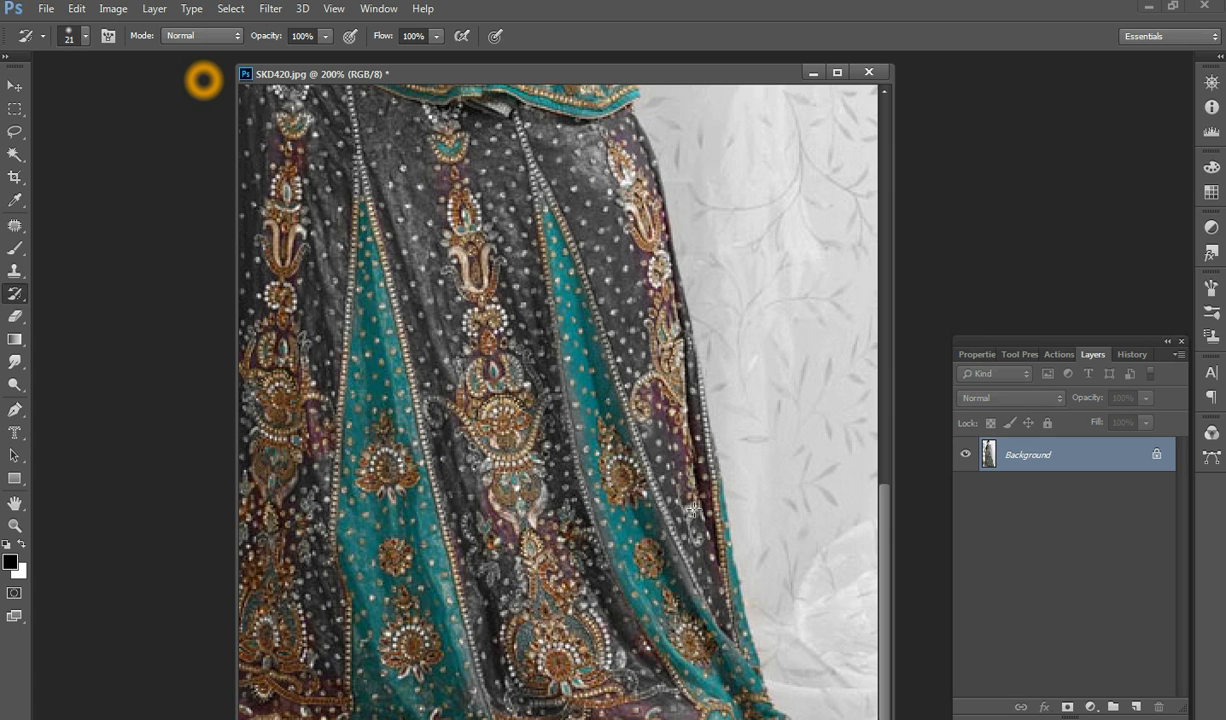
Restore colour to the drape's diagonal embroidered border, the small flower motif beside it and the fingernails on the hip hand.
scroll(560, 370, up, 3)
scroll(584, 344, up, 10)
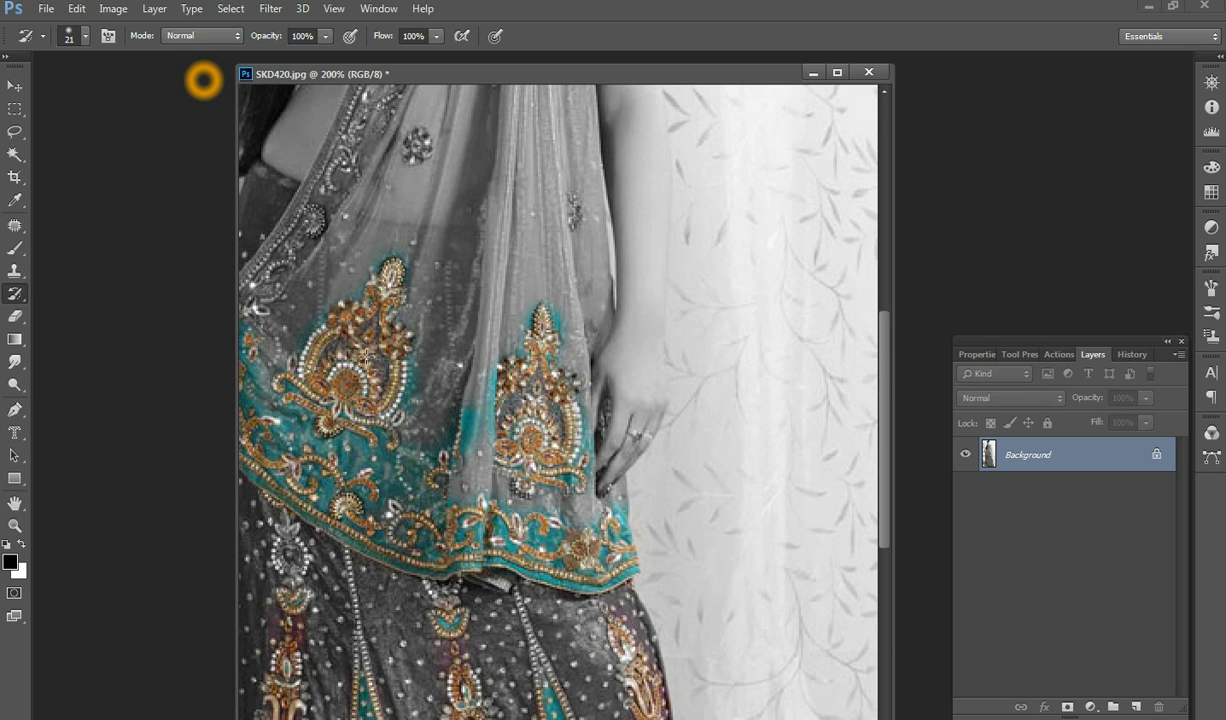
click(14, 503)
drag(325, 368, 413, 583)
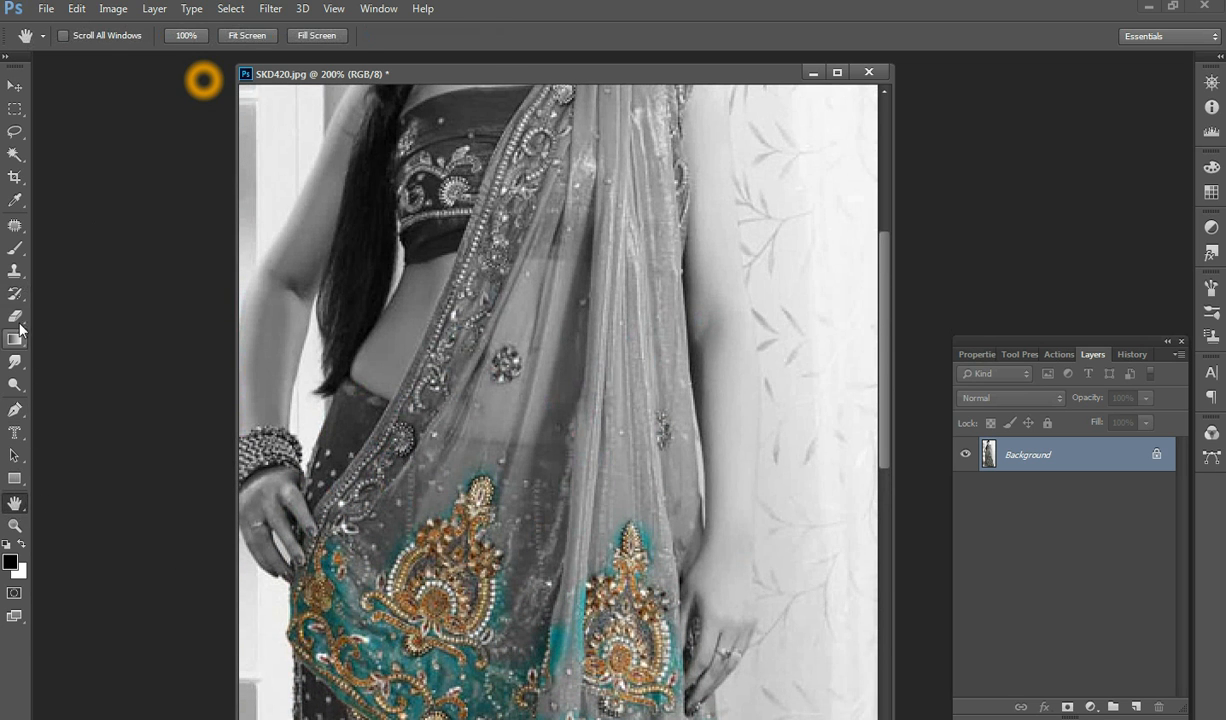
click(16, 292)
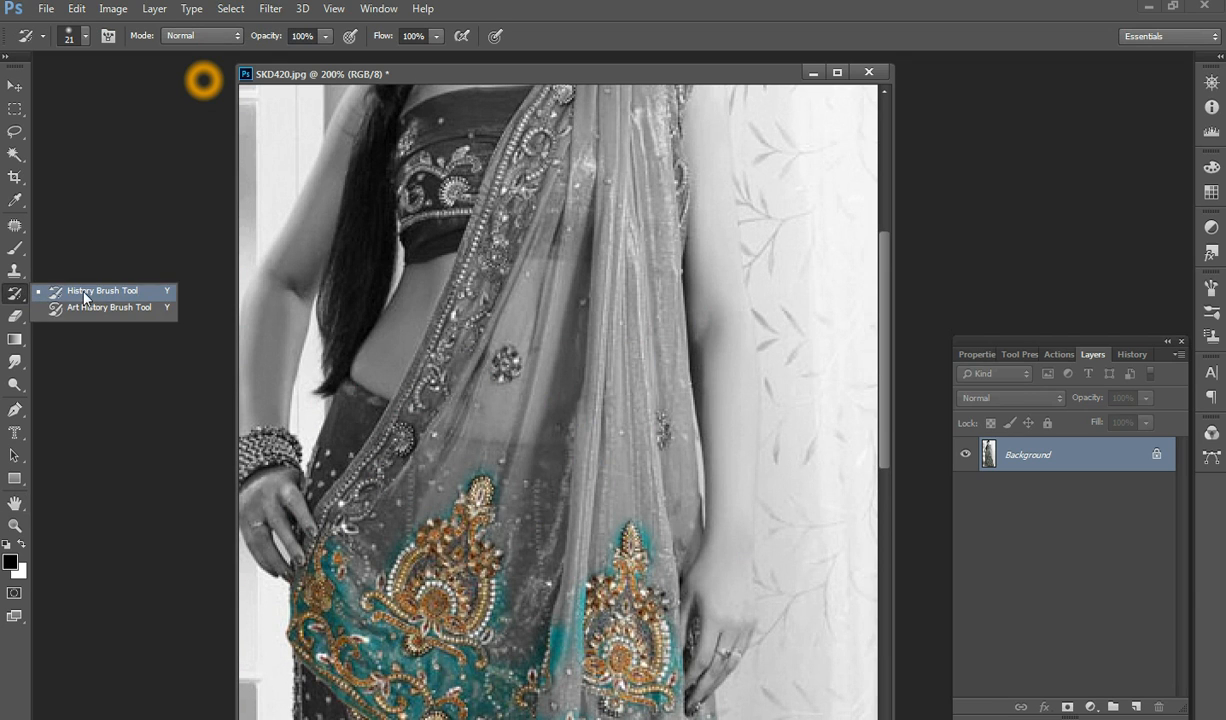
click(76, 290)
drag(401, 437, 433, 358)
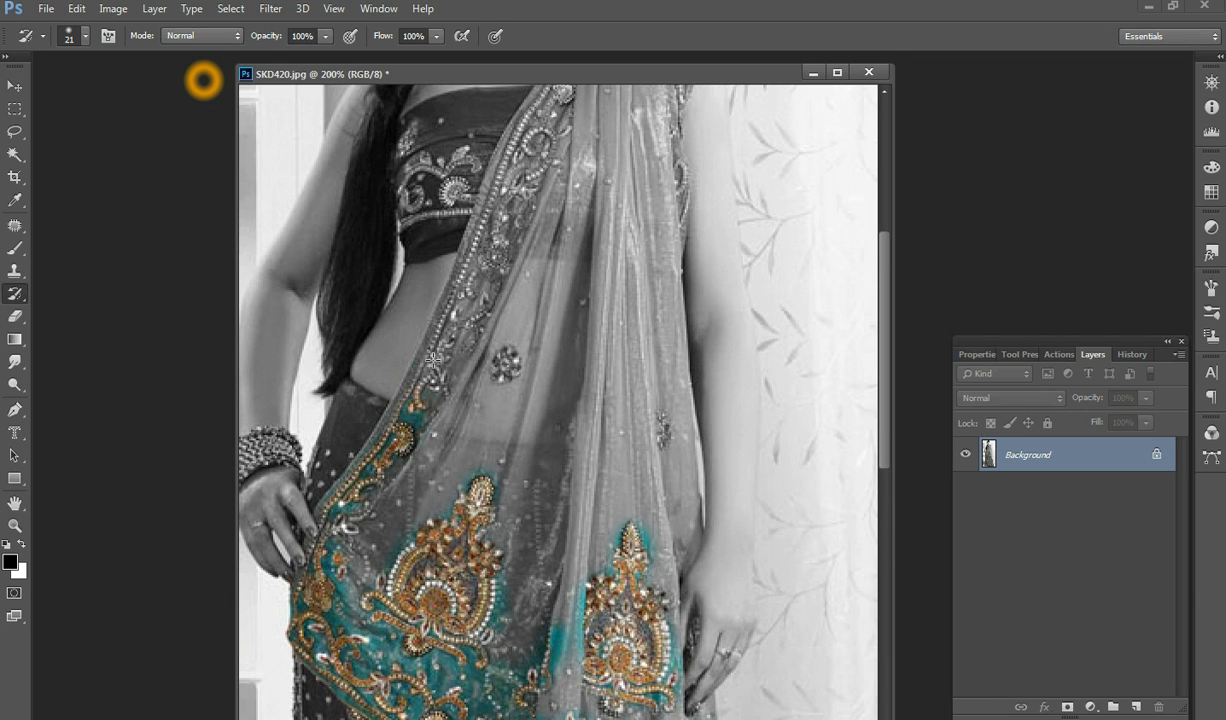
drag(469, 284, 497, 171)
mouse_move(551, 102)
mouse_down()
mouse_move(452, 240)
mouse_move(448, 299)
mouse_move(531, 102)
mouse_up()
drag(469, 313, 334, 460)
drag(314, 538, 300, 552)
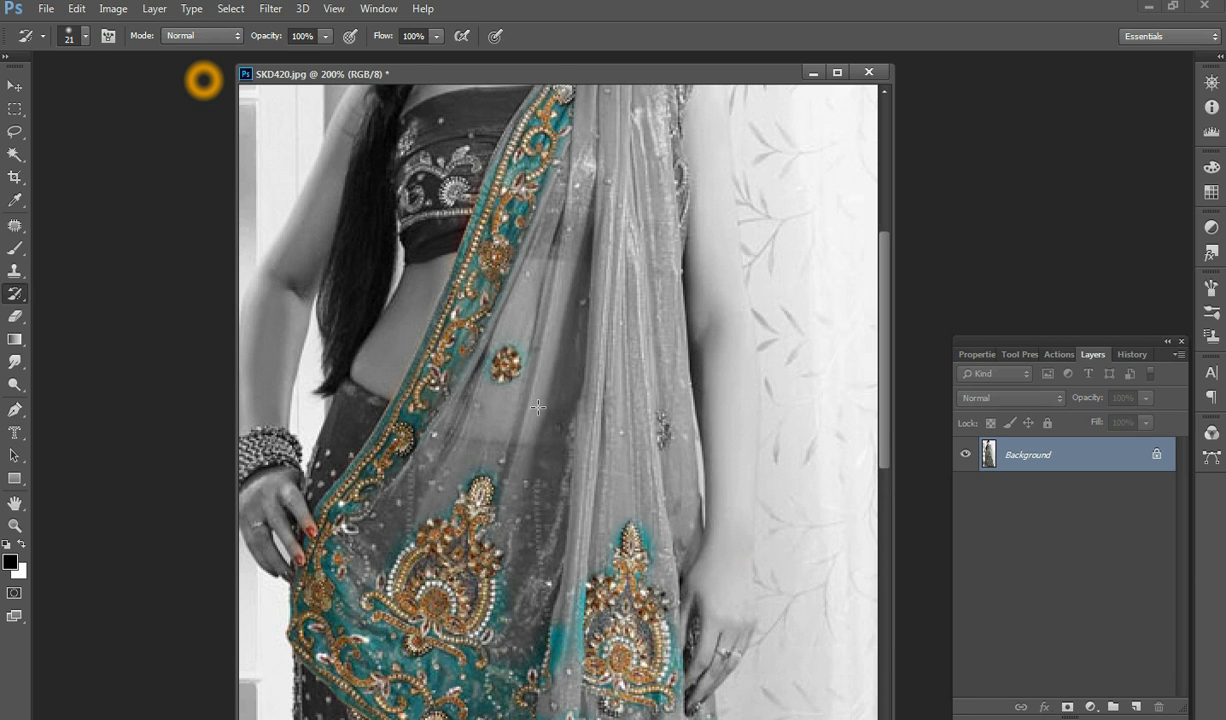
Restore colour to the drape's shoulder border, the embroidered band of the blouse and the bangles.
scroll(538, 406, up, 4)
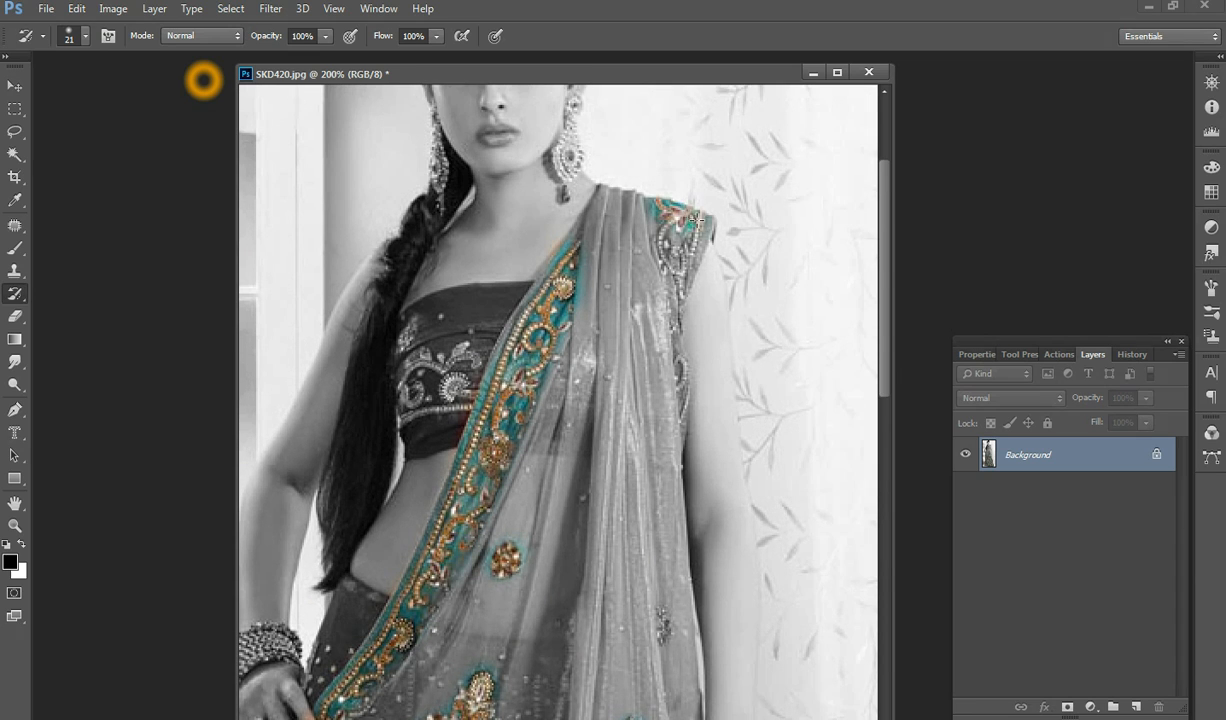
drag(679, 243, 682, 402)
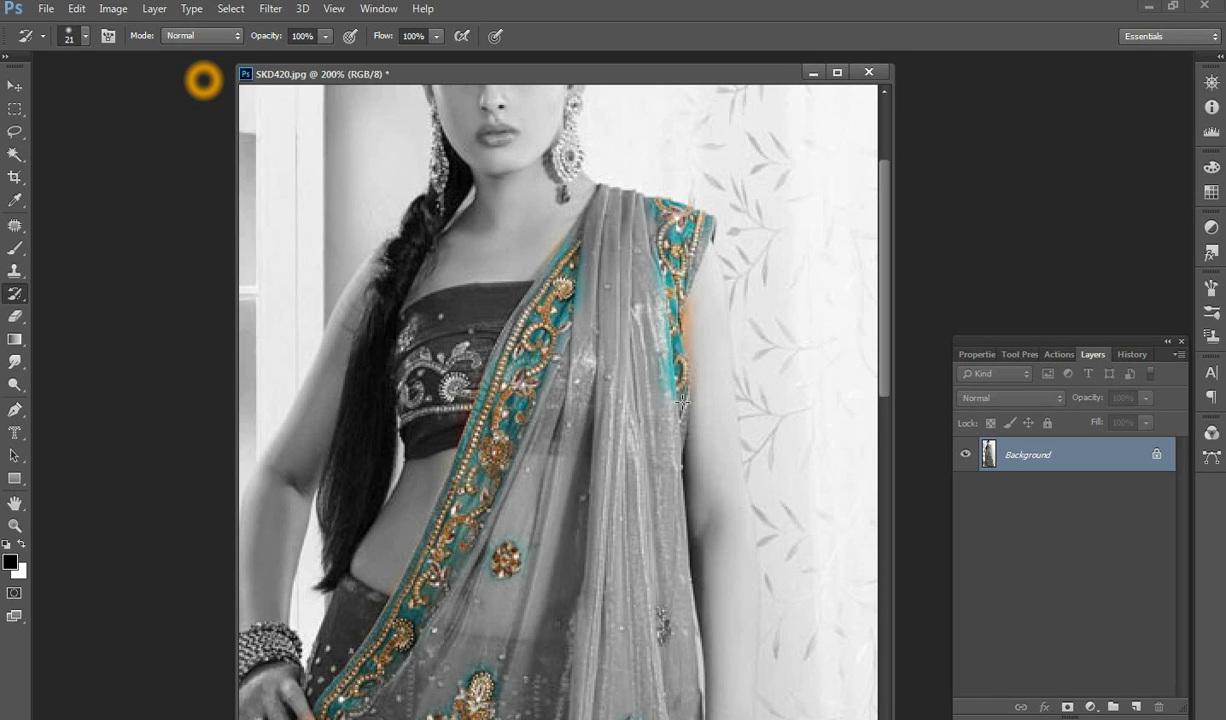
mouse_move(472, 394)
mouse_down()
mouse_move(440, 397)
mouse_move(484, 350)
mouse_move(388, 356)
mouse_up()
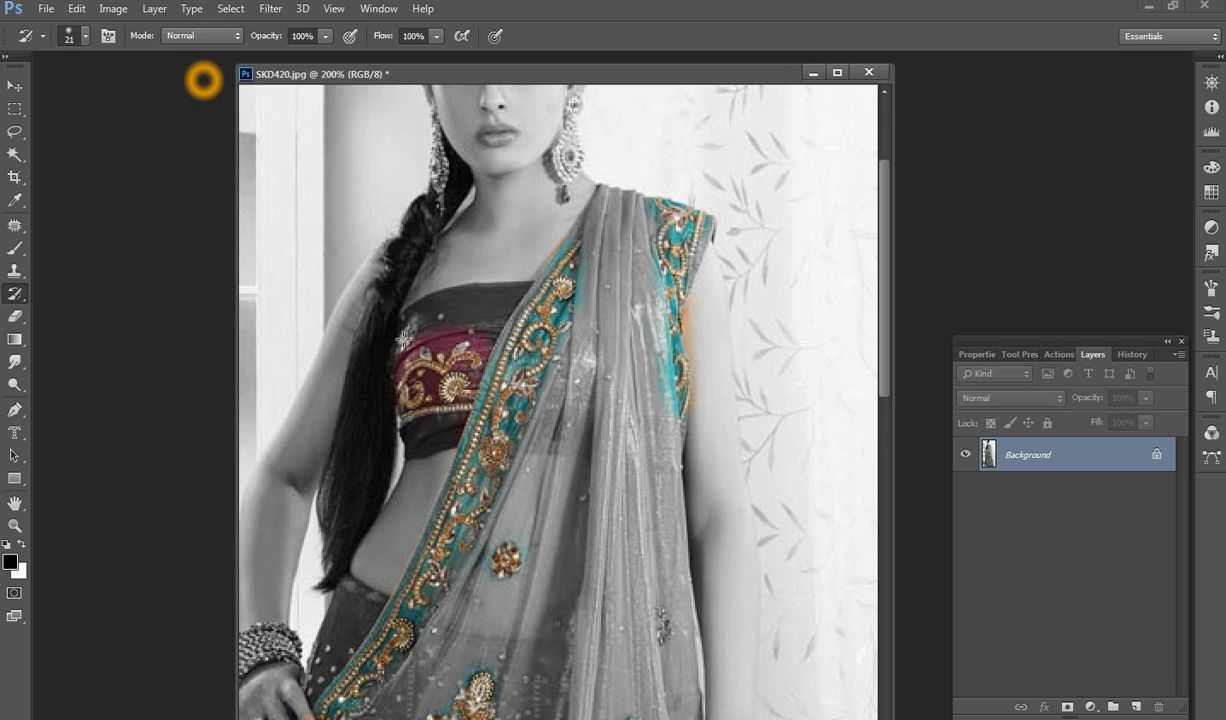
mouse_move(280, 617)
mouse_down()
mouse_move(234, 627)
mouse_move(273, 613)
mouse_up()
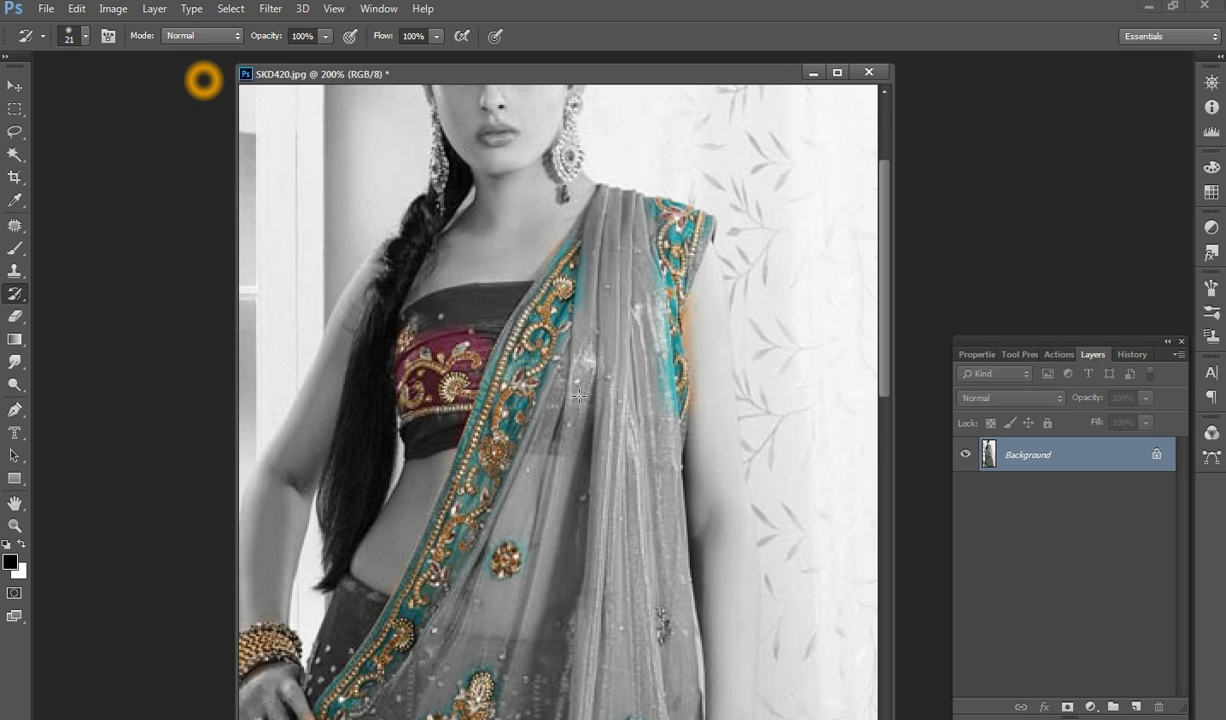
Restore colour to the lips, both earrings and the long braid with the History Brush, reducing the brush size to 15.
scroll(554, 366, up, 4)
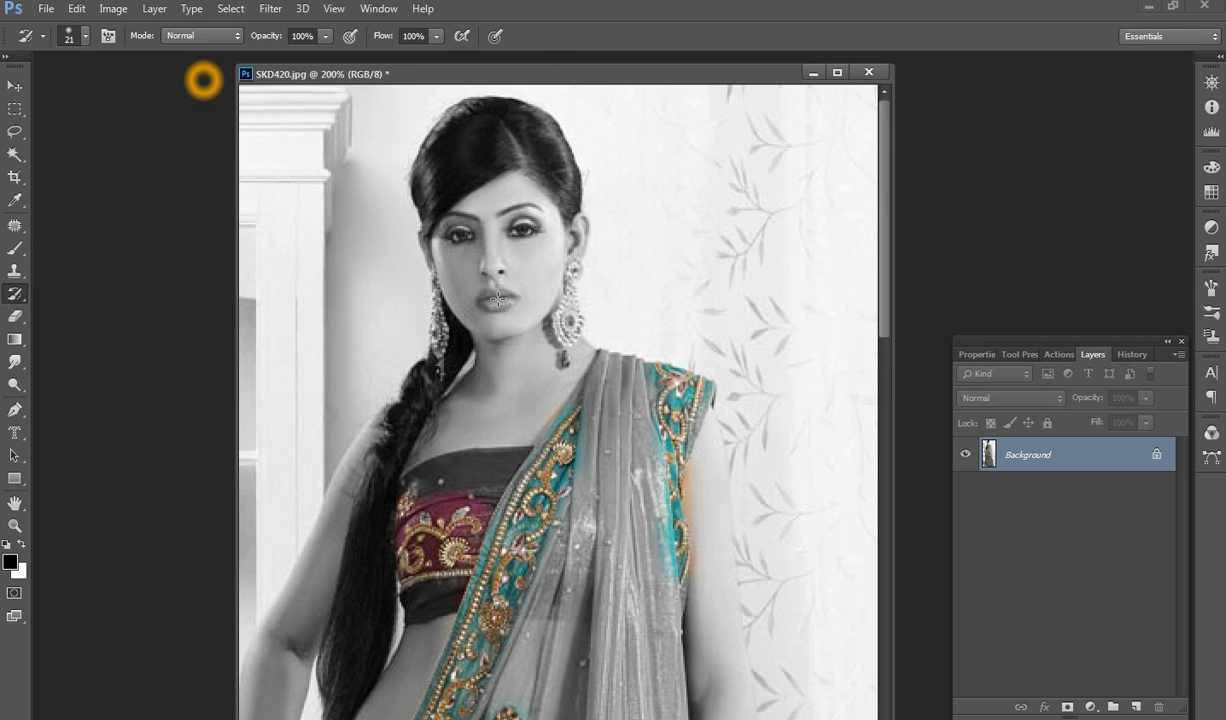
mouse_move(497, 297)
mouse_down()
mouse_move(470, 286)
mouse_move(492, 298)
mouse_up()
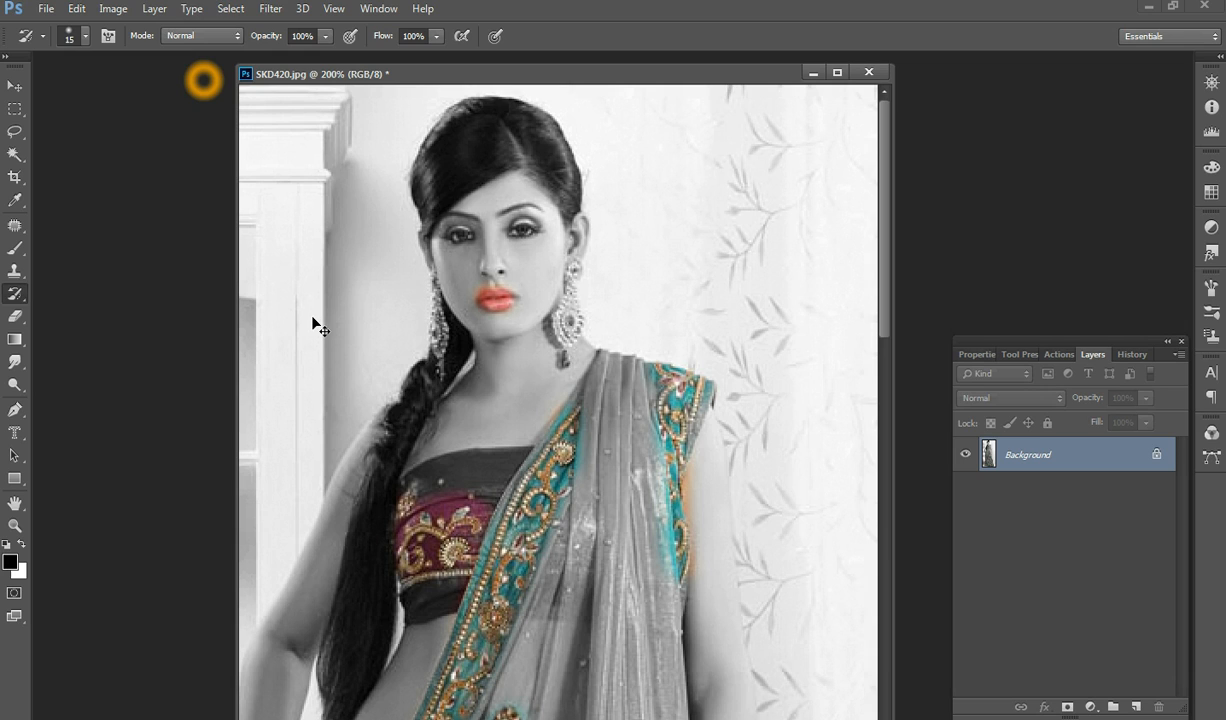
mouse_move(490, 318)
mouse_down()
mouse_move(475, 292)
mouse_move(505, 302)
mouse_move(465, 290)
mouse_move(508, 300)
mouse_up()
mouse_move(440, 325)
mouse_down()
mouse_move(434, 362)
mouse_move(434, 304)
mouse_move(421, 386)
mouse_move(334, 566)
mouse_move(316, 645)
mouse_move(342, 683)
mouse_up()
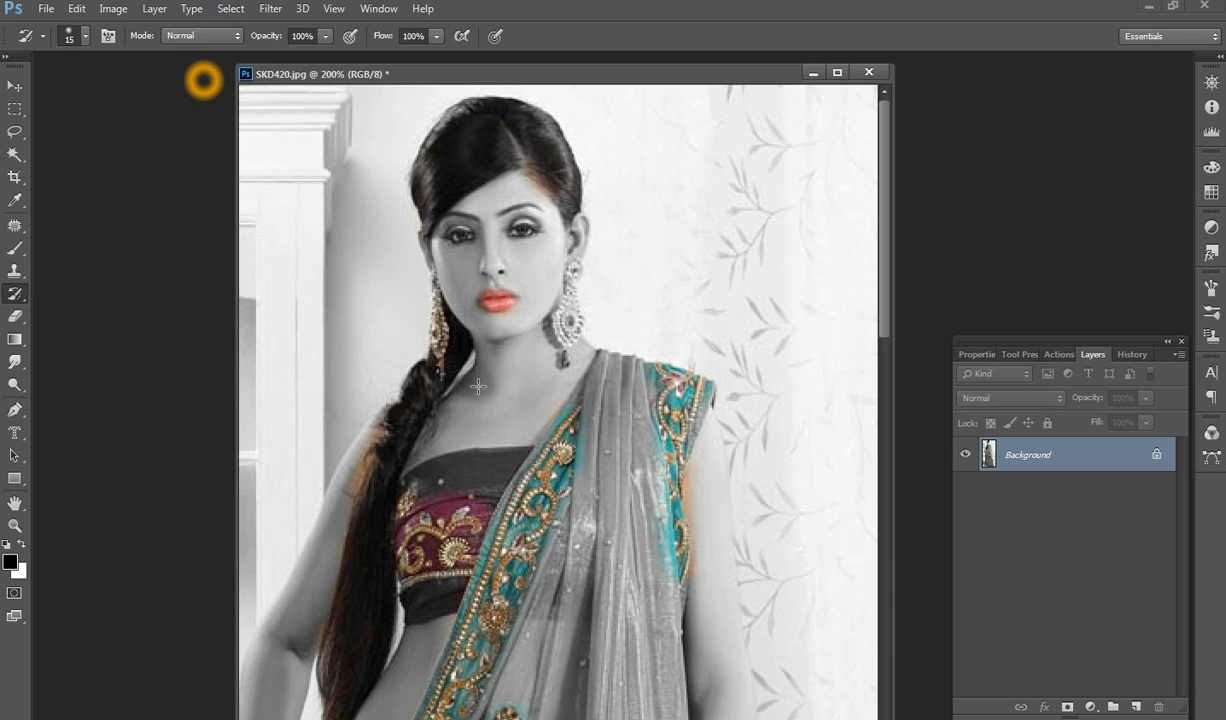
mouse_move(550, 306)
mouse_down()
mouse_move(541, 316)
mouse_move(576, 294)
mouse_up()
Zoom out to 66.7% and reposition the document window to review the whole selective-colour photo.
click(14, 525)
click(88, 40)
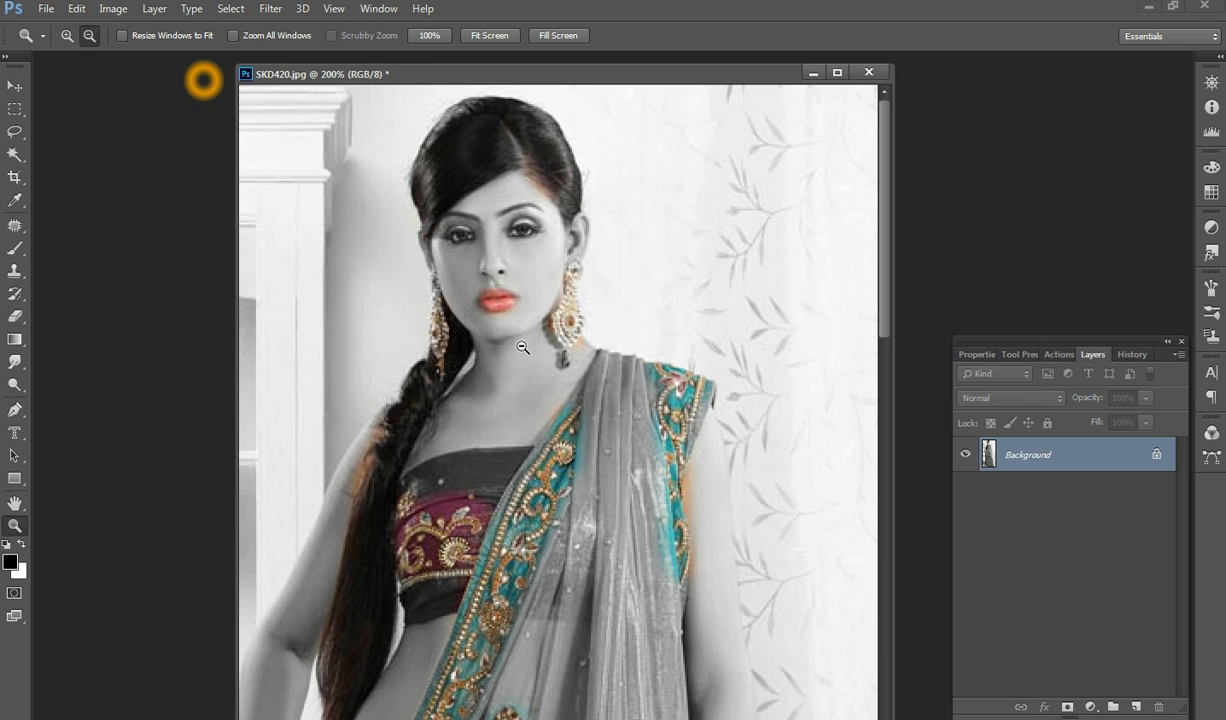
click(522, 347)
click(505, 401)
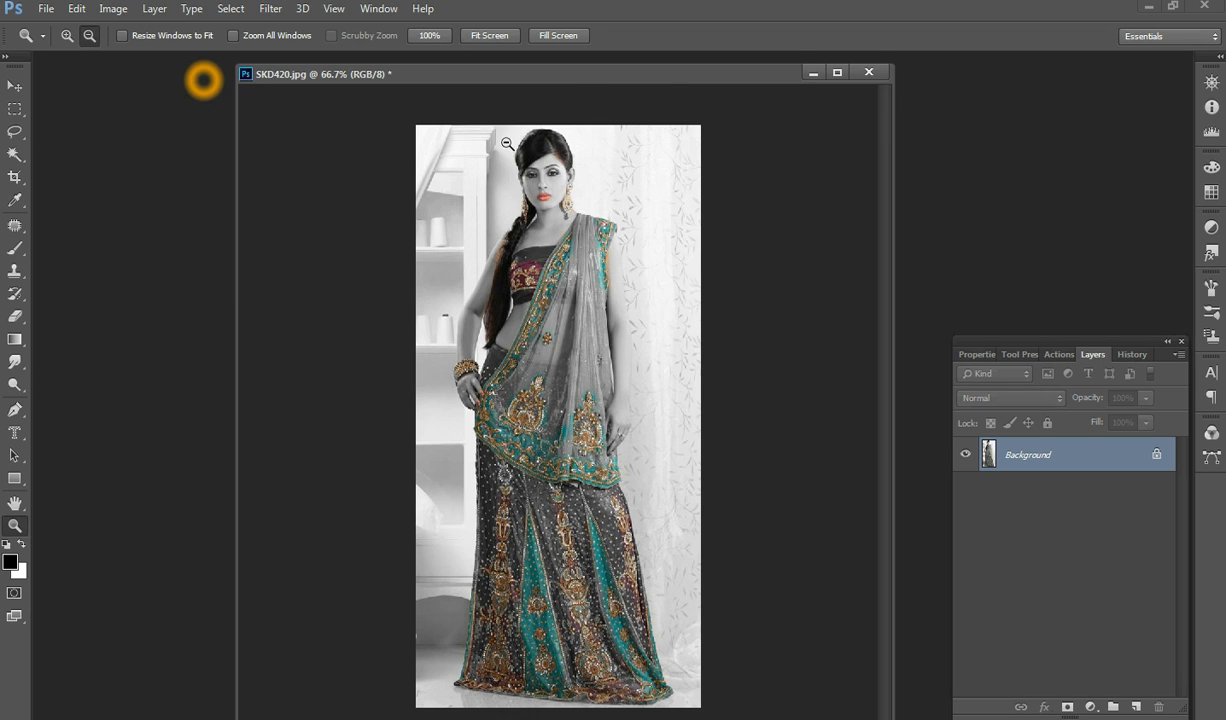
drag(606, 77, 561, 82)
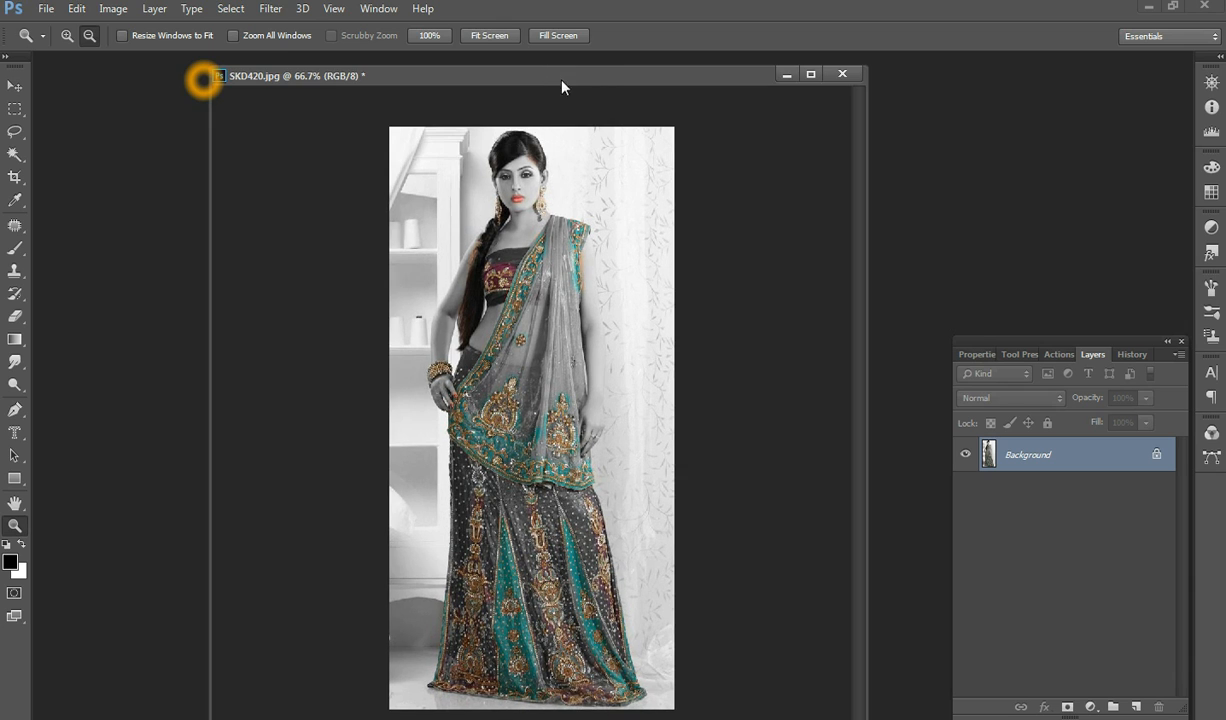
drag(450, 91, 444, 84)
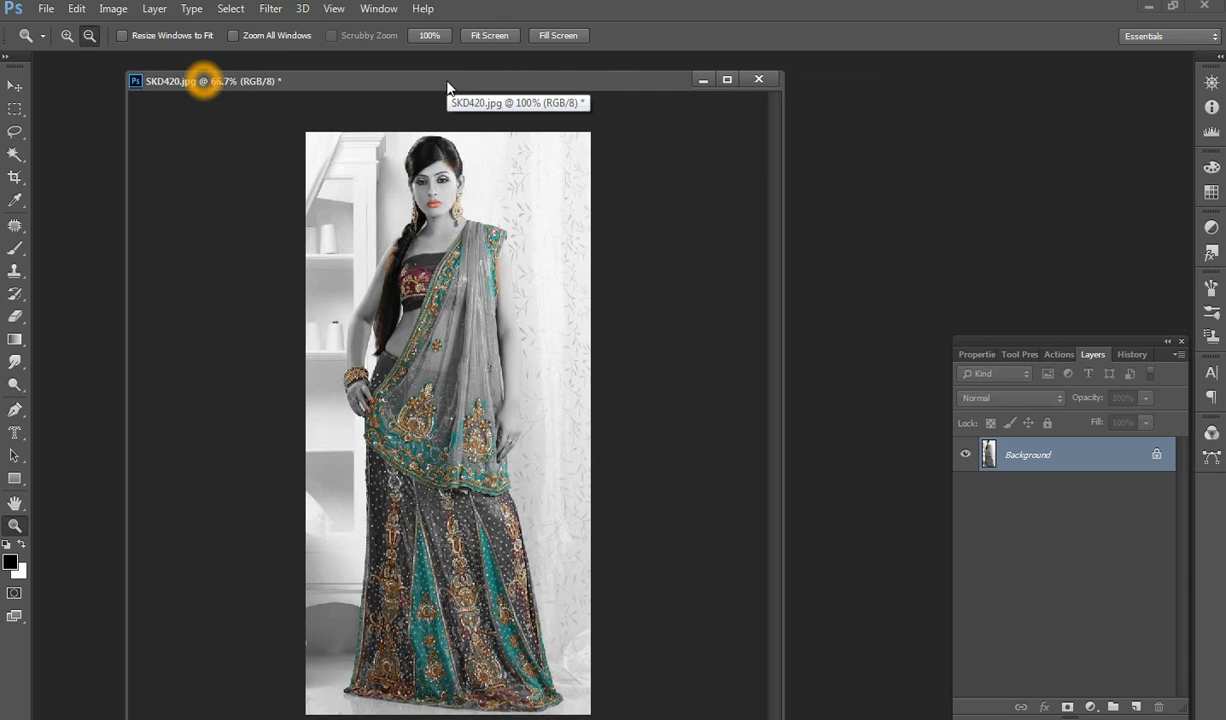